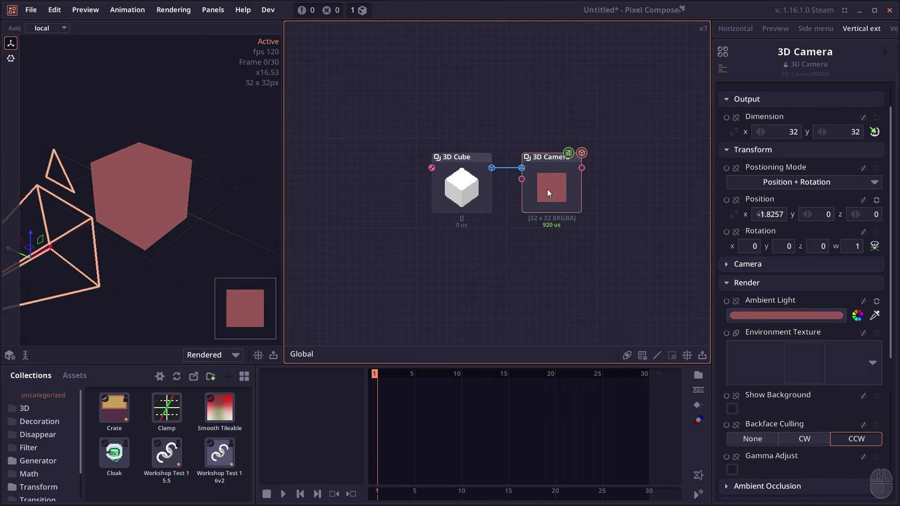
# Replace the 3D Camera node with a 3D Camera Set node that takes the 3D Cube as its scene
pyautogui.press('Delete')
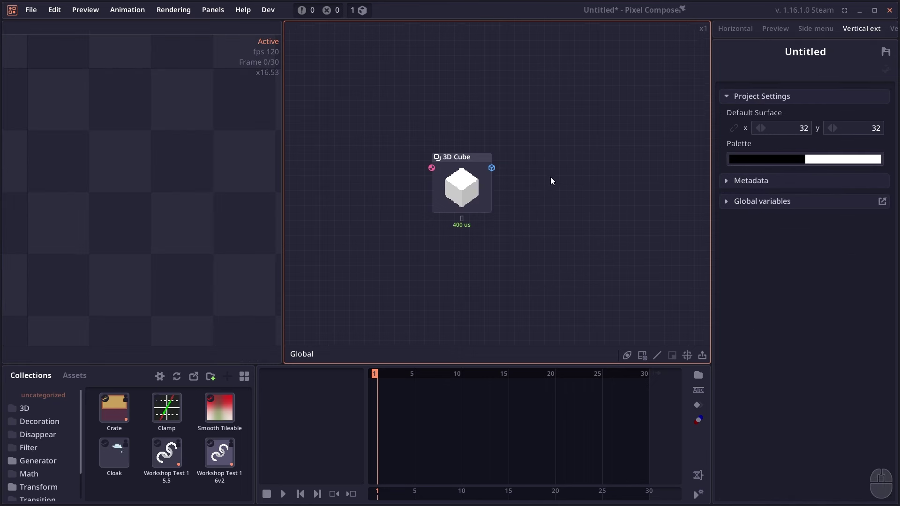
pyautogui.rightClick(523, 165)
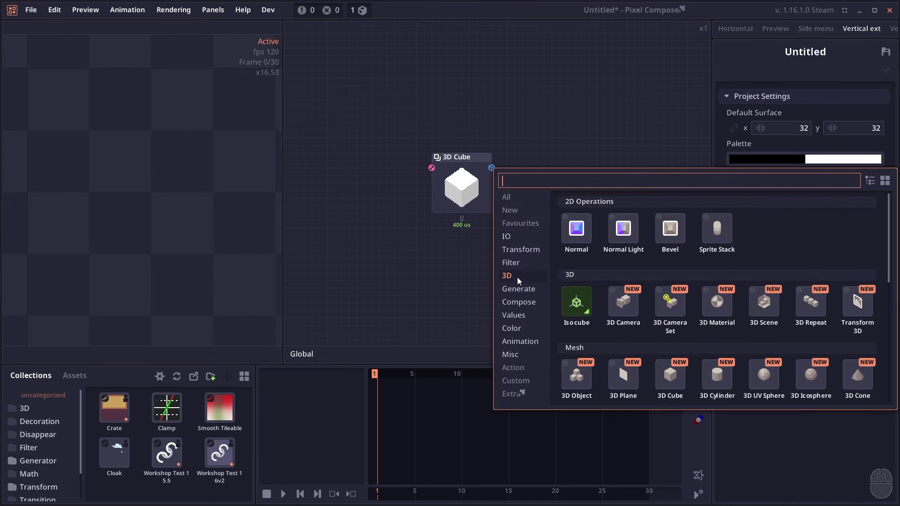
pyautogui.click(670, 302)
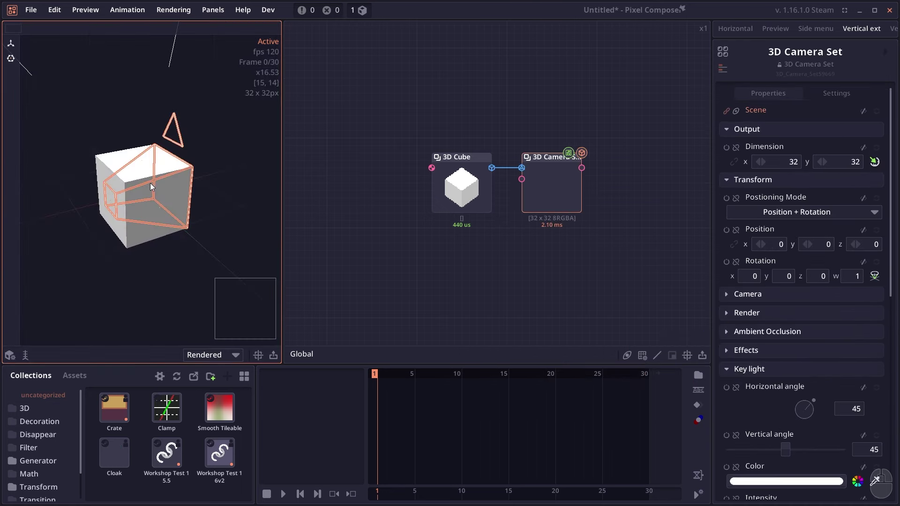
# Move the camera out of the cube to a position of about x -1.858, y -0.736
pyautogui.moveTo(173, 198)
pyautogui.mouseDown()
pyautogui.moveTo(136, 194)
pyautogui.moveTo(132, 217)
pyautogui.moveTo(81, 209)
pyautogui.moveTo(123, 209)
pyautogui.moveTo(147, 170)
pyautogui.moveTo(119, 193)
pyautogui.moveTo(140, 207)
pyautogui.moveTo(173, 209)
pyautogui.mouseUp()
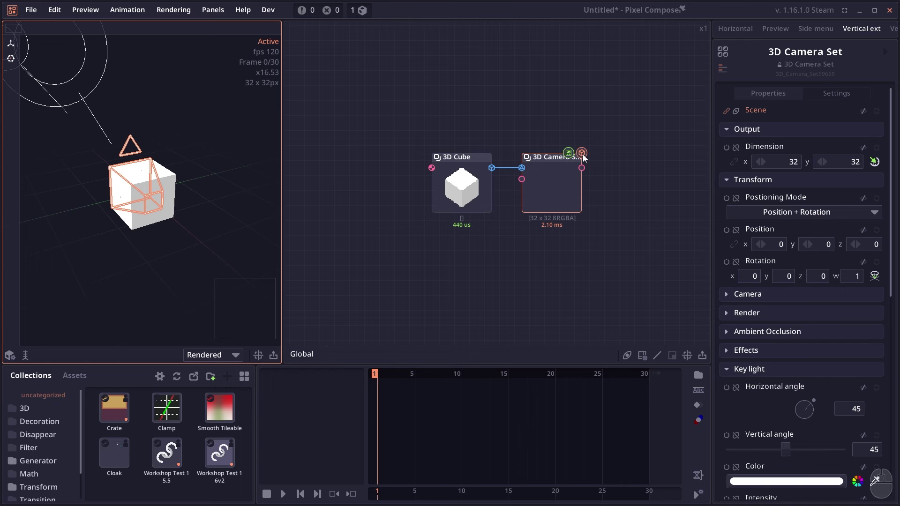
pyautogui.moveTo(225, 215); pyautogui.dragTo(97, 227)
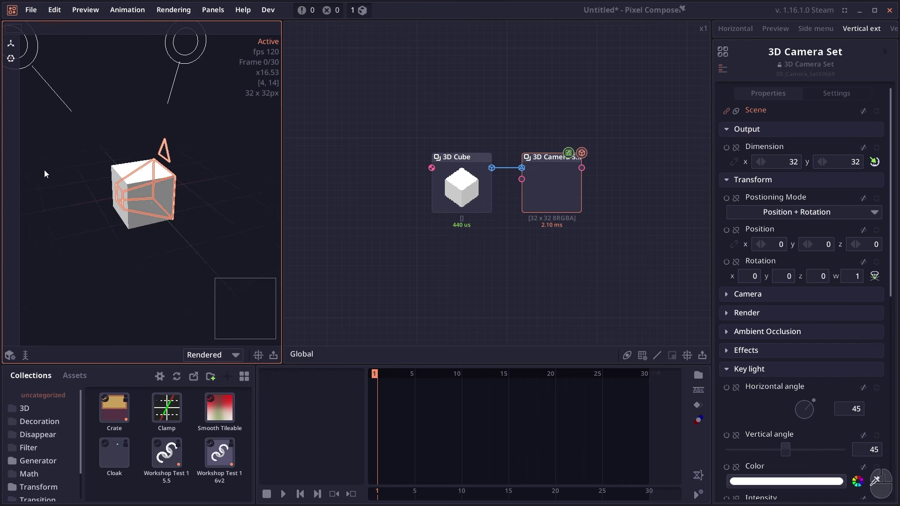
pyautogui.click(11, 46)
pyautogui.moveTo(107, 123); pyautogui.dragTo(110, 153)
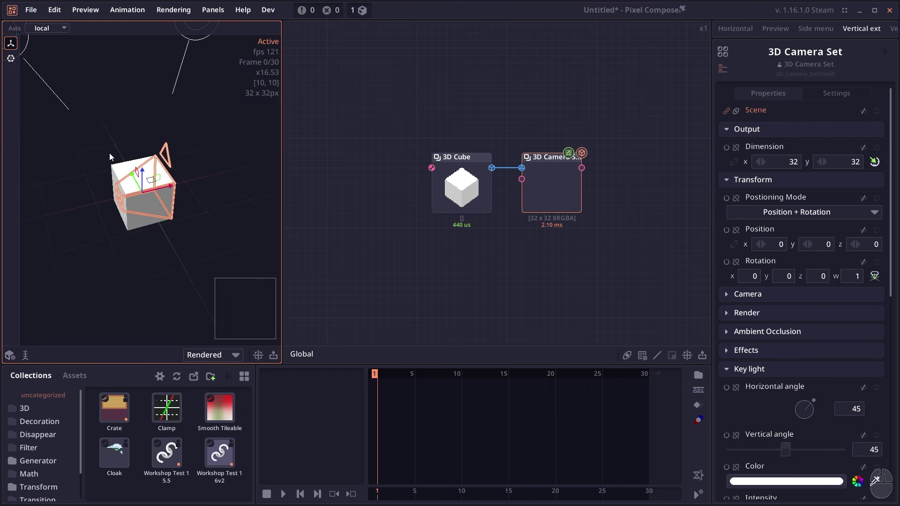
pyautogui.moveTo(169, 188); pyautogui.dragTo(88, 246)
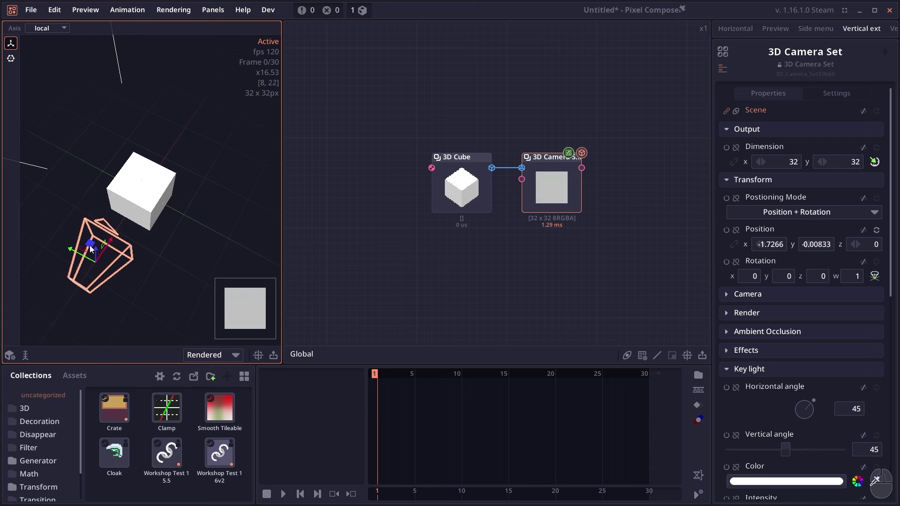
pyautogui.moveTo(91, 248); pyautogui.dragTo(119, 277)
# Rotate the camera about its vertical axis toward the cube, to about z 0.20, w 0.98
pyautogui.click(11, 58)
pyautogui.moveTo(138, 313); pyautogui.dragTo(151, 310)
pyautogui.press('Escape')
pyautogui.scroll(-3, 96, 99)
pyautogui.moveTo(97, 100); pyautogui.dragTo(192, 202)
pyautogui.scroll(2, 192, 202)
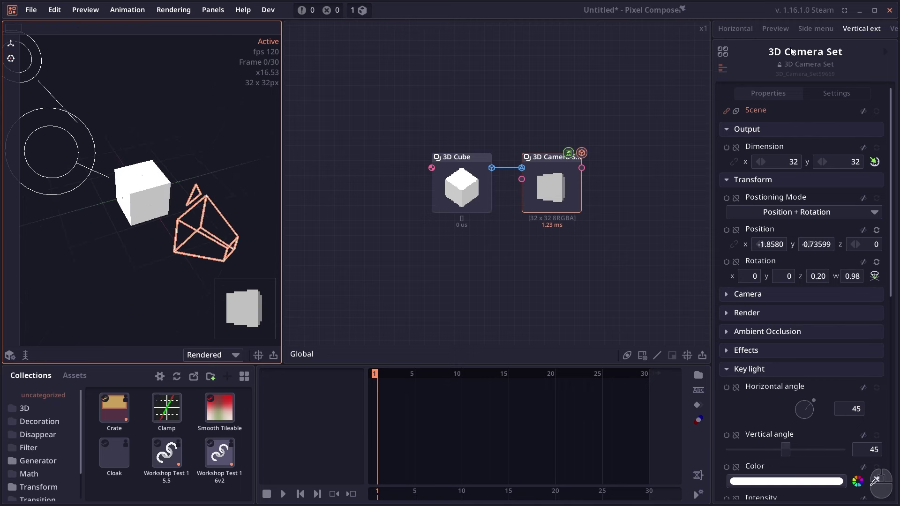
# Set the key light's horizontal angle to 142 and its vertical angle to 26
pyautogui.scroll(-3, 794, 320)
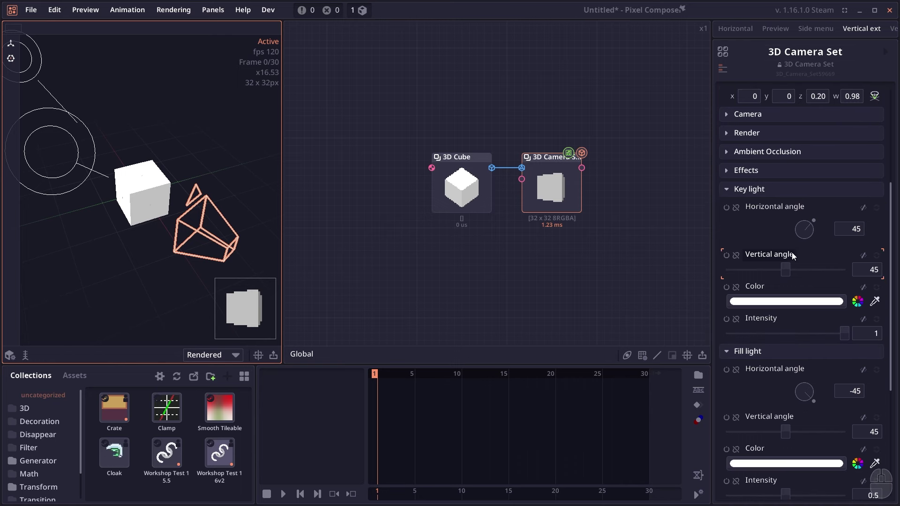
pyautogui.scroll(-1, 791, 252)
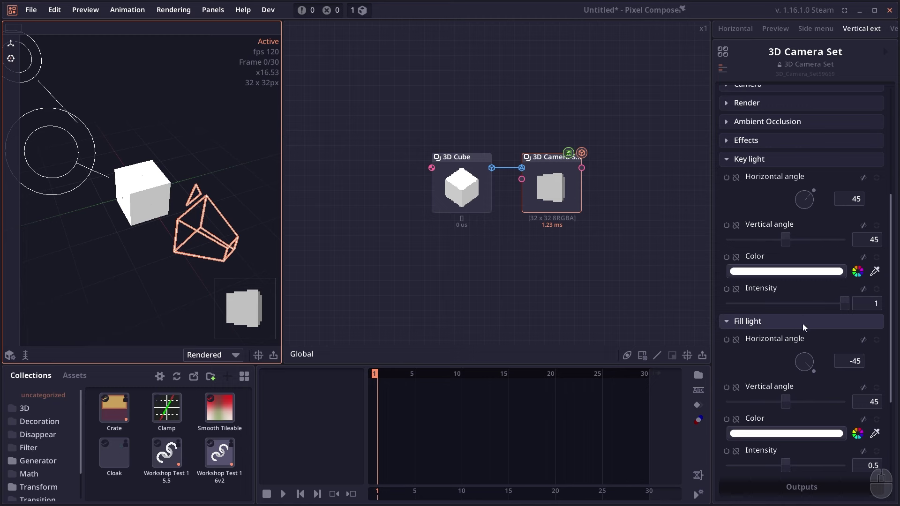
pyautogui.moveTo(821, 175)
pyautogui.mouseDown()
pyautogui.moveTo(826, 208)
pyautogui.moveTo(744, 172)
pyautogui.moveTo(837, 226)
pyautogui.moveTo(755, 201)
pyautogui.moveTo(778, 179)
pyautogui.mouseUp()
pyautogui.moveTo(774, 239); pyautogui.dragTo(760, 251)
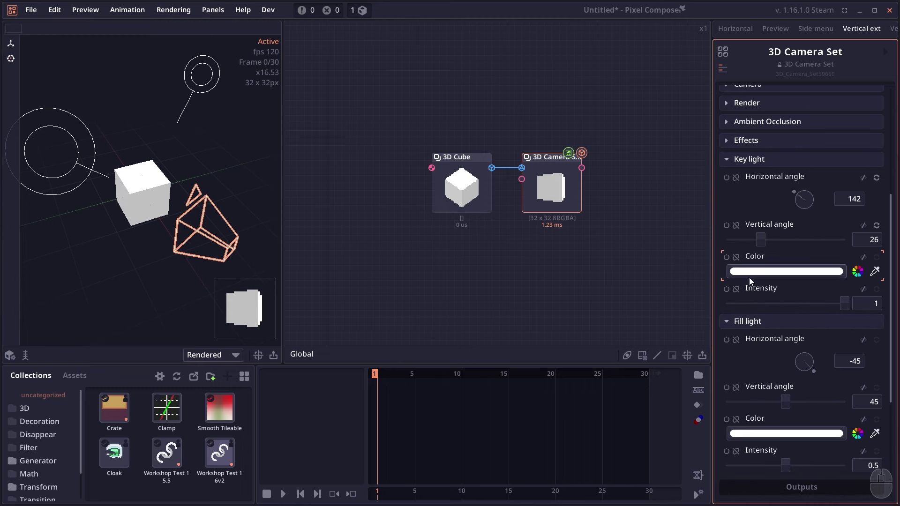
# Set the fill light's intensity to 0 and the key light's horizontal angle to -28
pyautogui.scroll(-1, 790, 378)
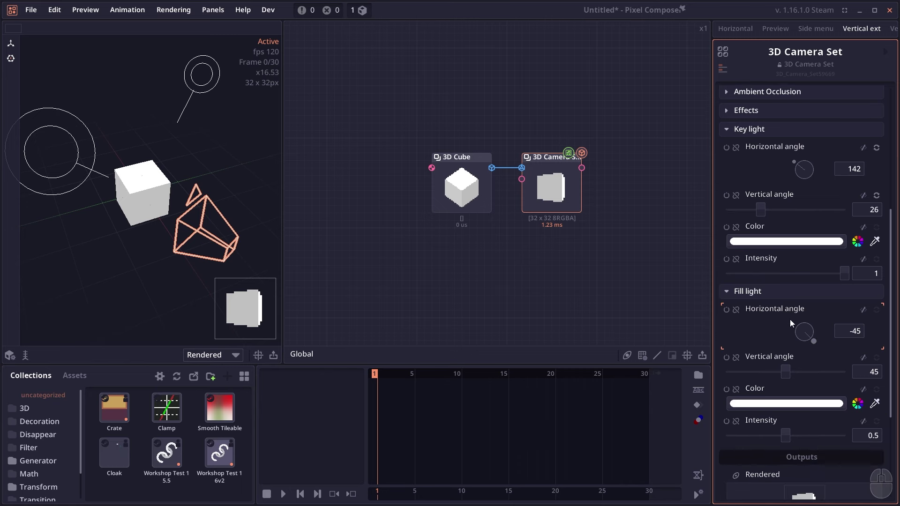
pyautogui.moveTo(786, 435); pyautogui.dragTo(684, 451)
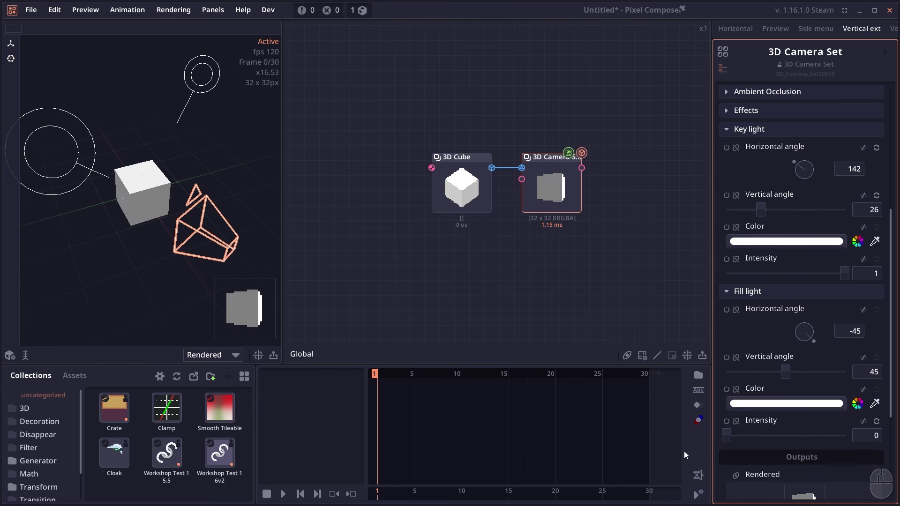
pyautogui.moveTo(781, 165); pyautogui.dragTo(781, 245)
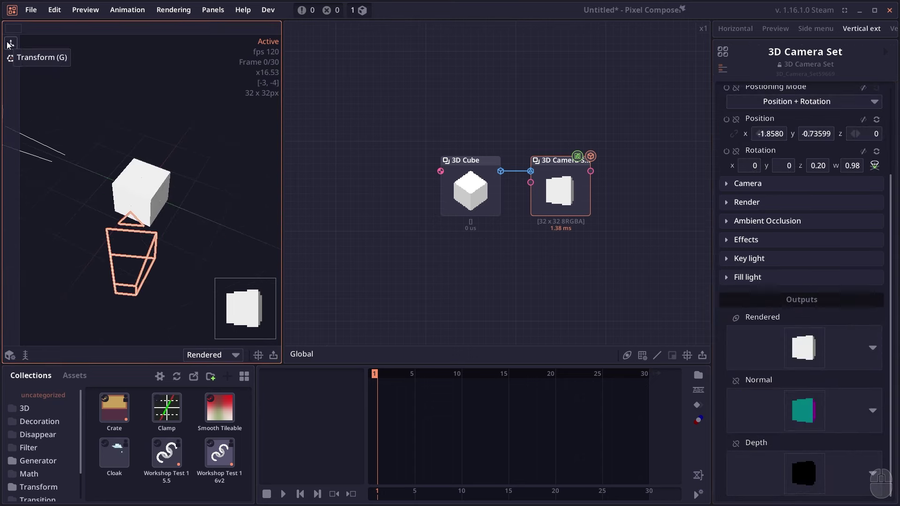
# Move the camera to about x -1.719, y -1.3 and rotate it back toward the cube, to z 0.36, w 0.93
pyautogui.moveTo(114, 128); pyautogui.dragTo(69, 120)
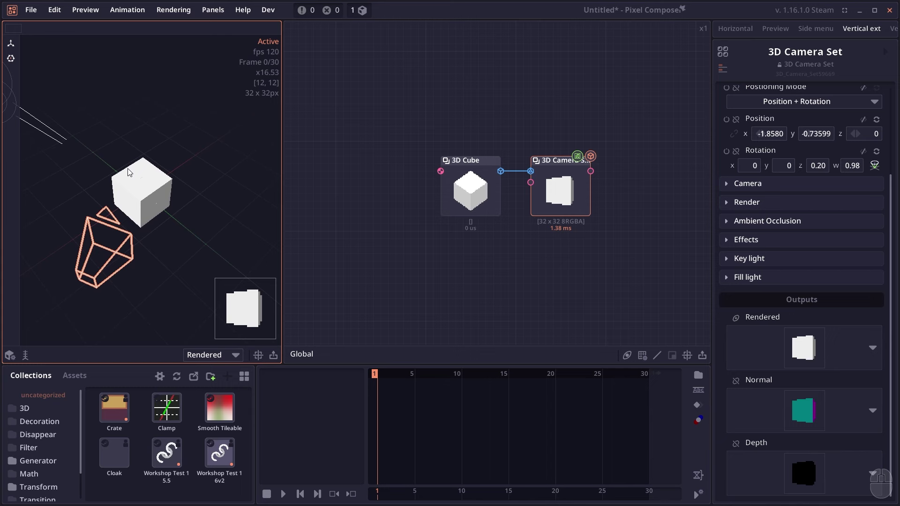
pyautogui.click(11, 43)
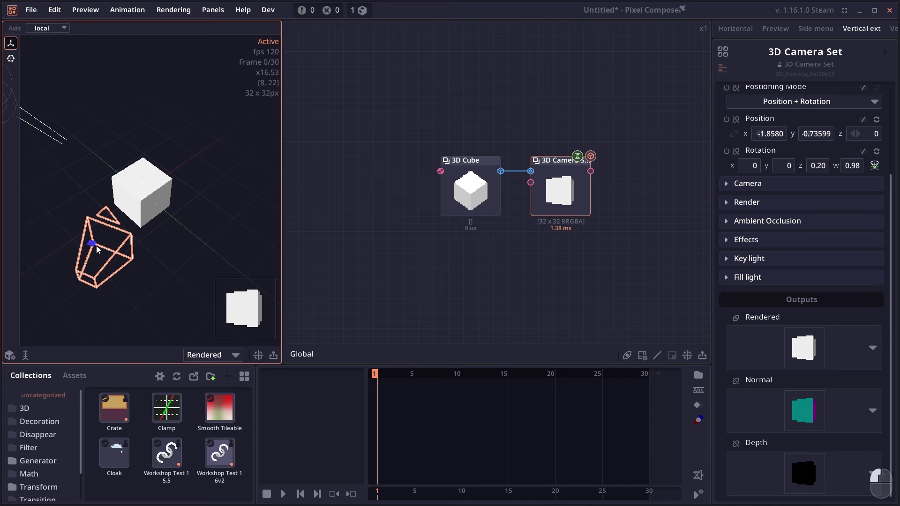
pyautogui.moveTo(97, 250); pyautogui.dragTo(119, 261)
pyautogui.click(11, 58)
pyautogui.moveTo(141, 311); pyautogui.dragTo(161, 301)
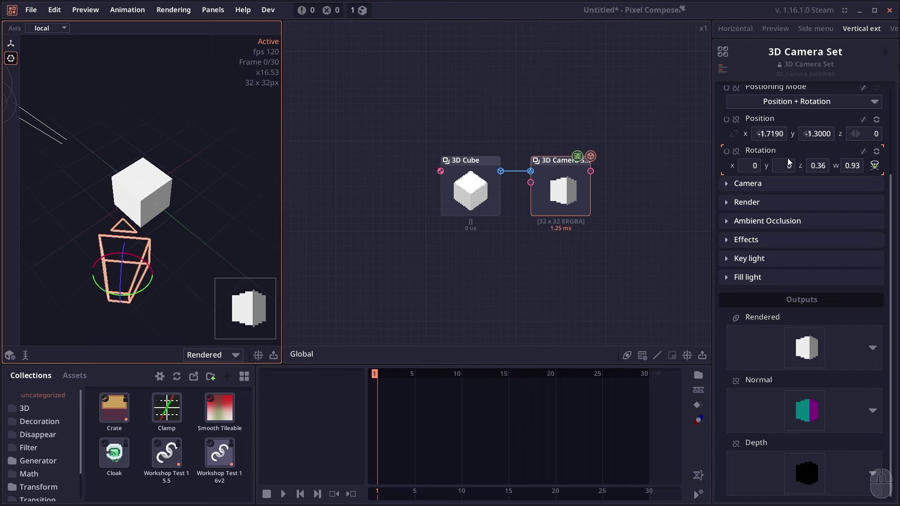
pyautogui.moveTo(104, 123); pyautogui.dragTo(109, 120)
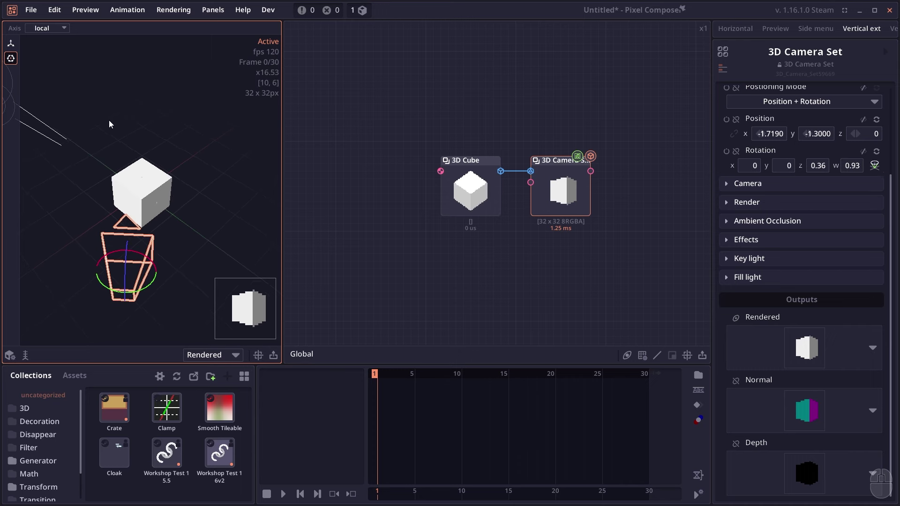
# Set the camera's positioning mode to Position + Lookat
pyautogui.scroll(2, 749, 222)
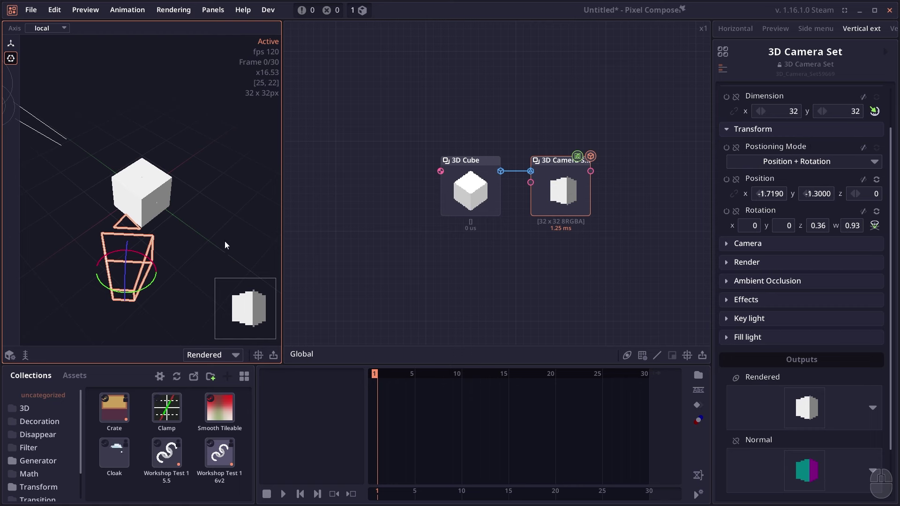
pyautogui.moveTo(148, 256); pyautogui.dragTo(158, 258)
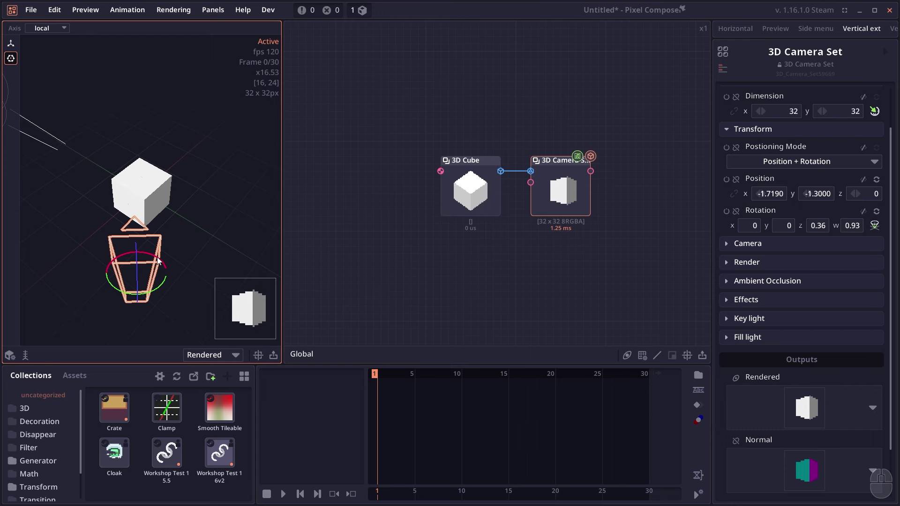
pyautogui.click(788, 162)
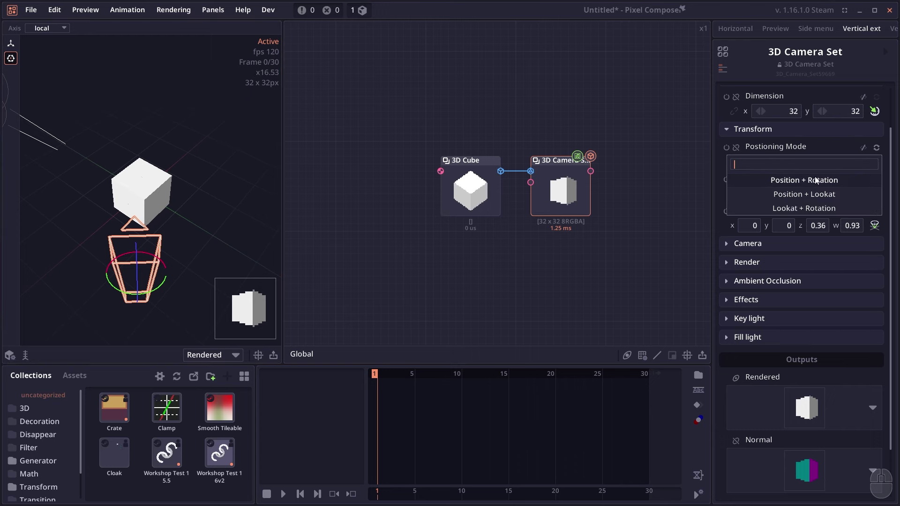
pyautogui.click(828, 193)
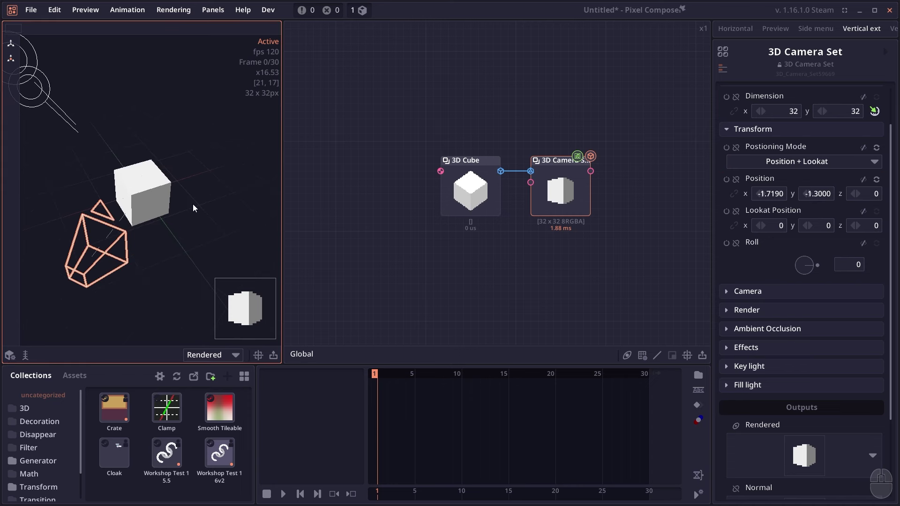
# Raise the camera above the cube's level, to a position of about x -1.7125, y -1.4237, z 1.0685
pyautogui.moveTo(200, 217); pyautogui.dragTo(174, 185)
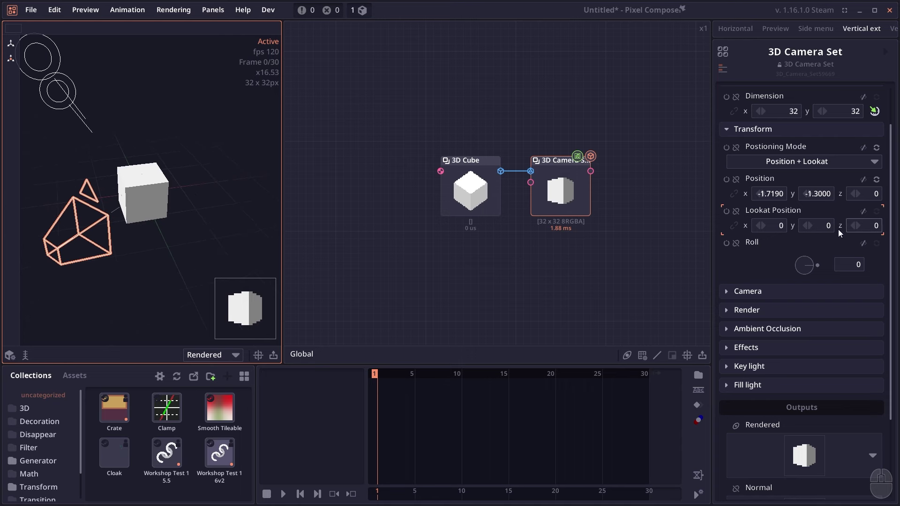
pyautogui.click(11, 42)
pyautogui.moveTo(90, 229); pyautogui.dragTo(187, 247)
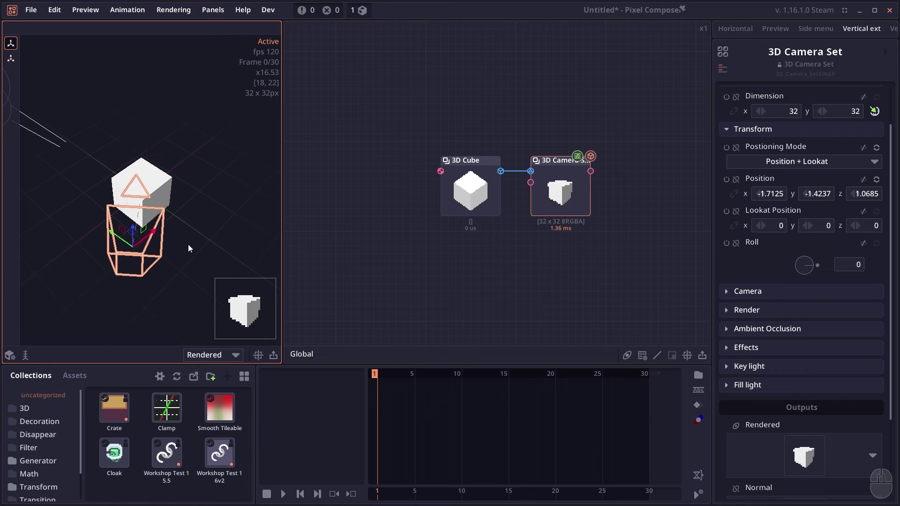
# Set the camera's positioning mode to Lookat + Rotation
pyautogui.click(785, 161)
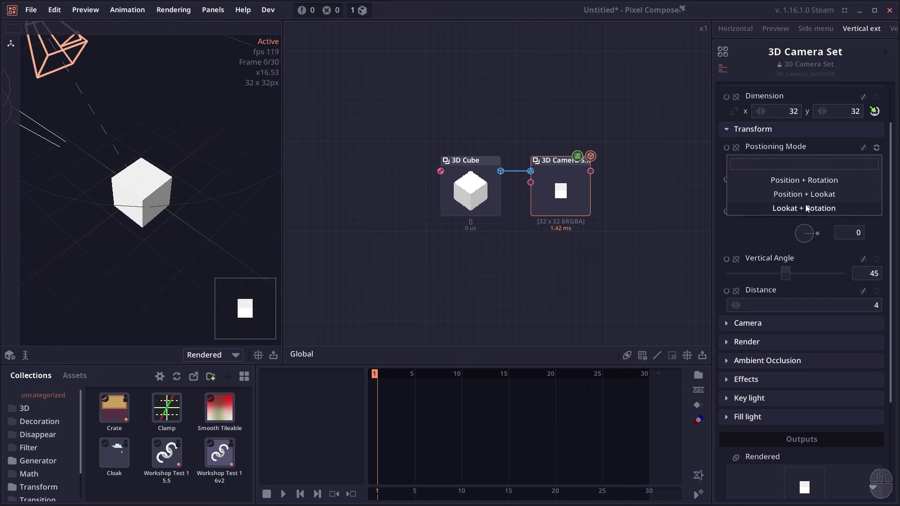
pyautogui.click(805, 206)
pyautogui.moveTo(174, 199); pyautogui.dragTo(142, 168)
pyautogui.scroll(-3, 142, 168)
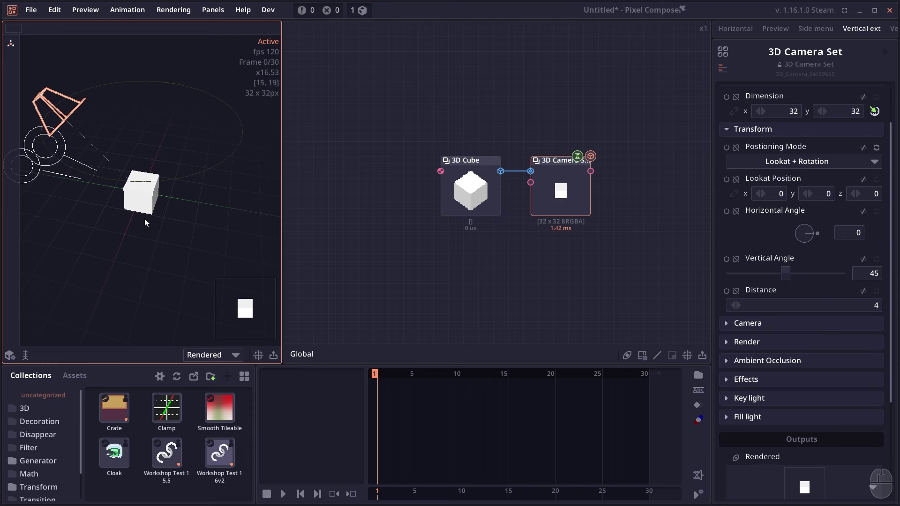
pyautogui.moveTo(144, 218); pyautogui.dragTo(152, 200)
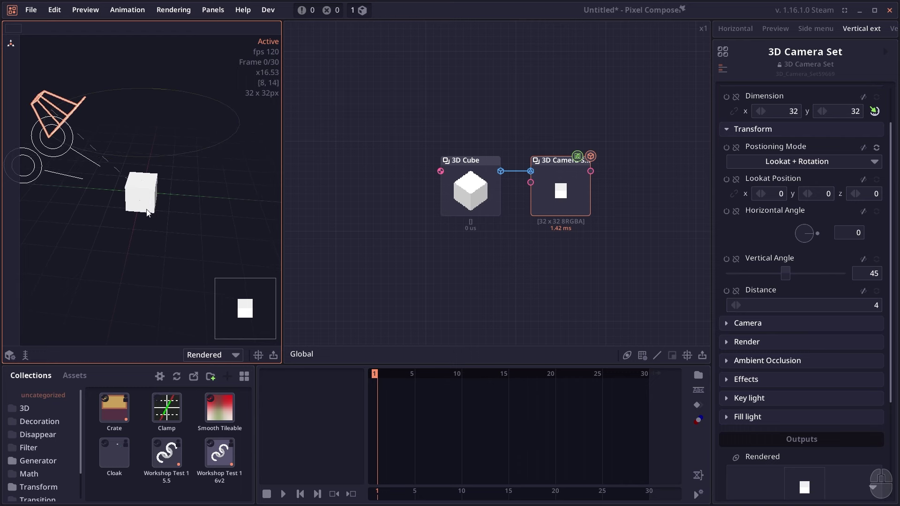
# Change the key light's horizontal angle to swing it around to another side of the cube, and collapse its settings
pyautogui.click(818, 399)
pyautogui.scroll(-3, 818, 399)
pyautogui.click(769, 443)
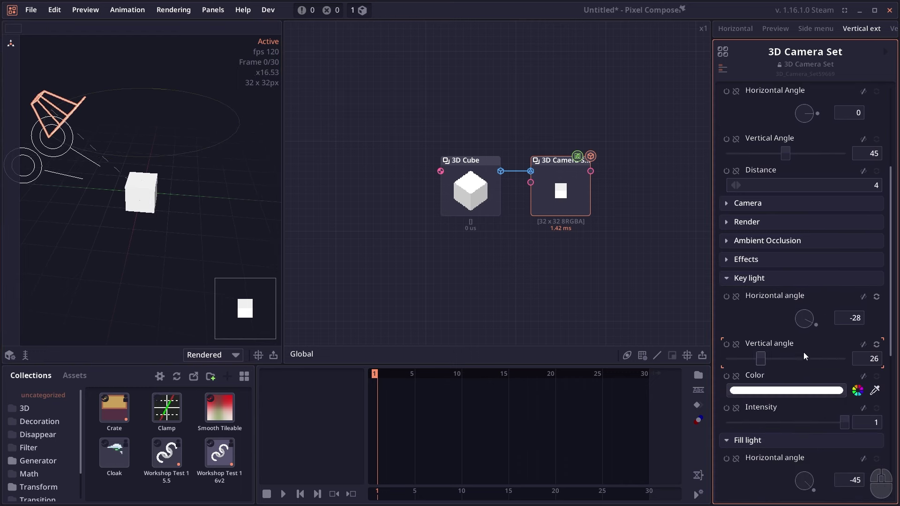
pyautogui.moveTo(832, 329); pyautogui.dragTo(794, 360)
pyautogui.click(743, 279)
# Orbit the camera around the cube to horizontal angle 544 and vertical angle 39, at a distance of 2.5
pyautogui.scroll(3, 759, 235)
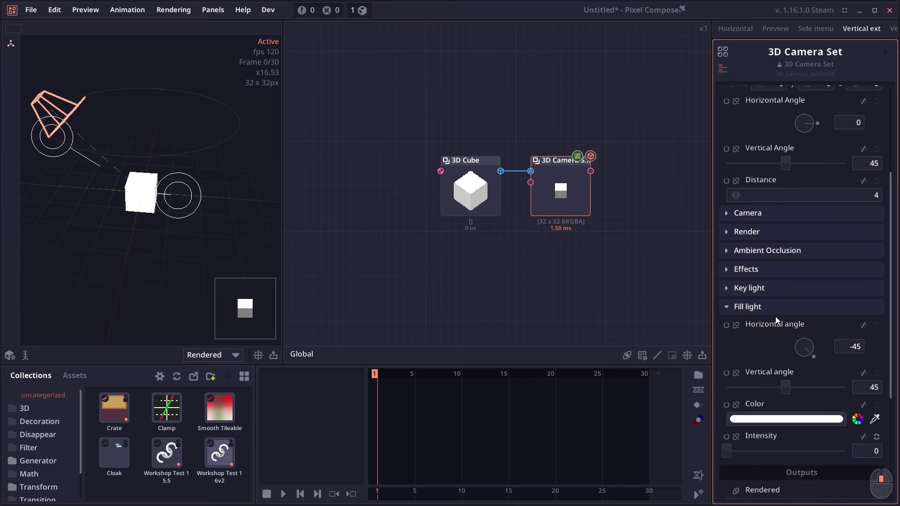
pyautogui.moveTo(818, 233); pyautogui.dragTo(760, 273)
pyautogui.moveTo(797, 306)
pyautogui.mouseDown()
pyautogui.moveTo(785, 306)
pyautogui.moveTo(805, 308)
pyautogui.moveTo(783, 307)
pyautogui.mouseUp()
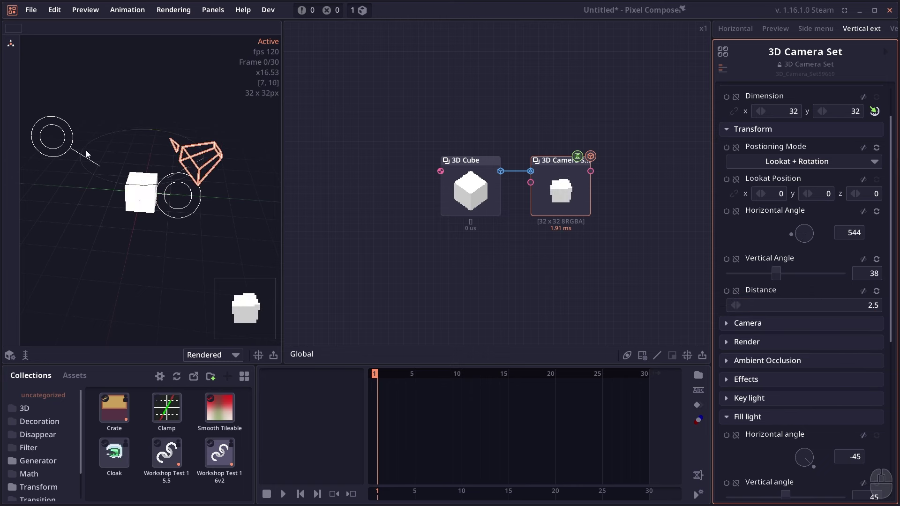
pyautogui.click(11, 44)
pyautogui.moveTo(56, 70); pyautogui.dragTo(99, 230)
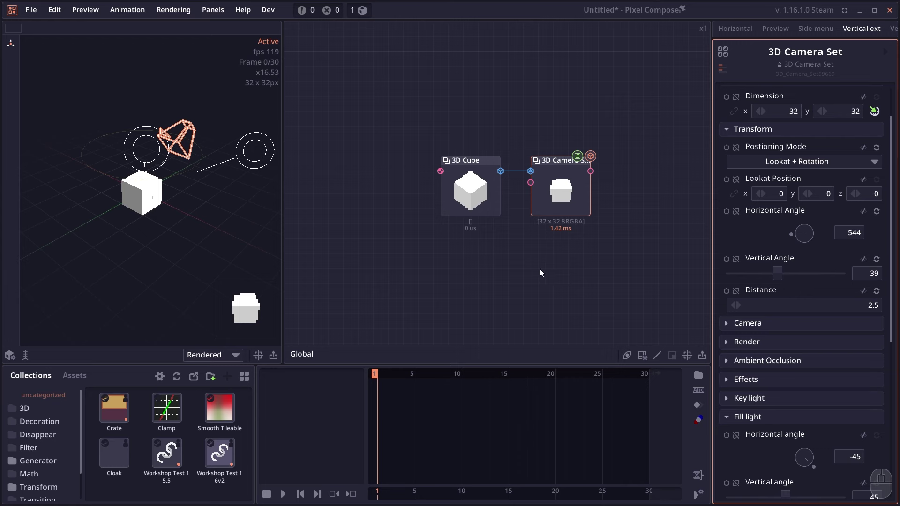
# Switch the camera's projection to Orthographic and set the orthographic scale to 0.580
pyautogui.click(747, 130)
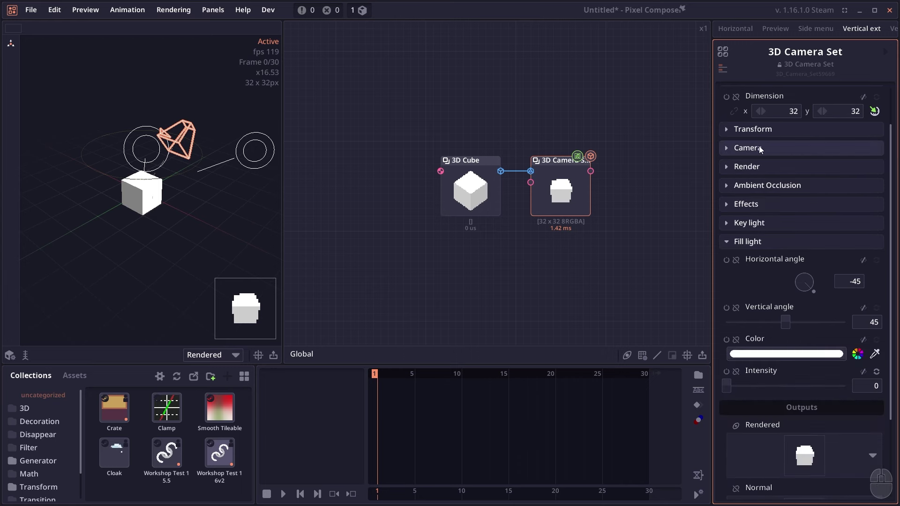
pyautogui.click(764, 147)
pyautogui.click(829, 180)
pyautogui.click(777, 181)
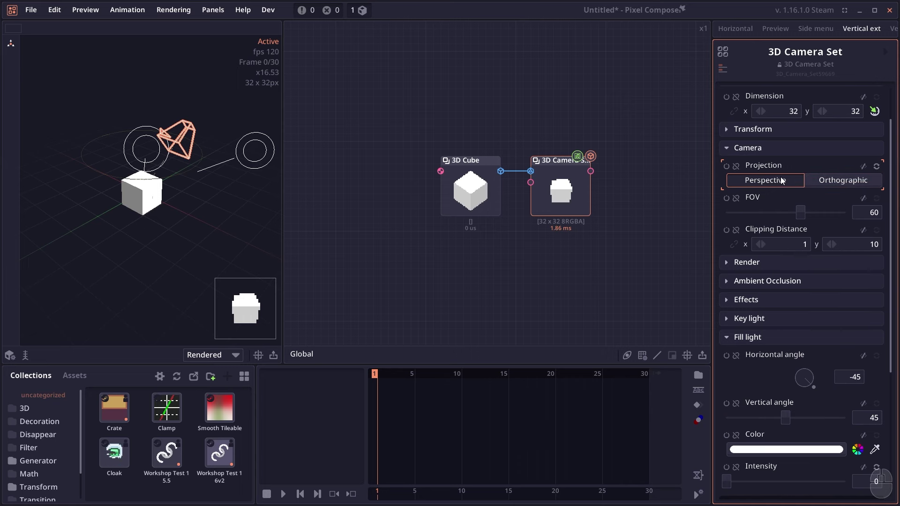
pyautogui.click(831, 183)
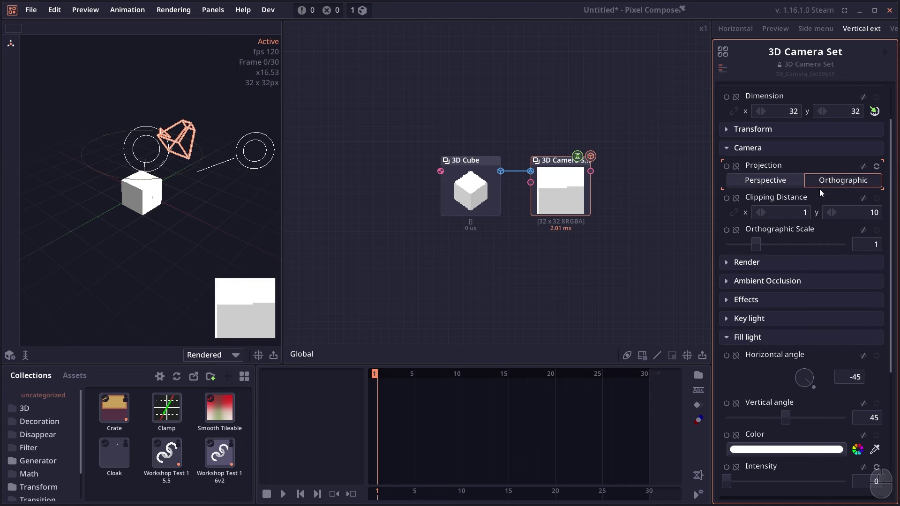
pyautogui.moveTo(752, 250); pyautogui.dragTo(740, 250)
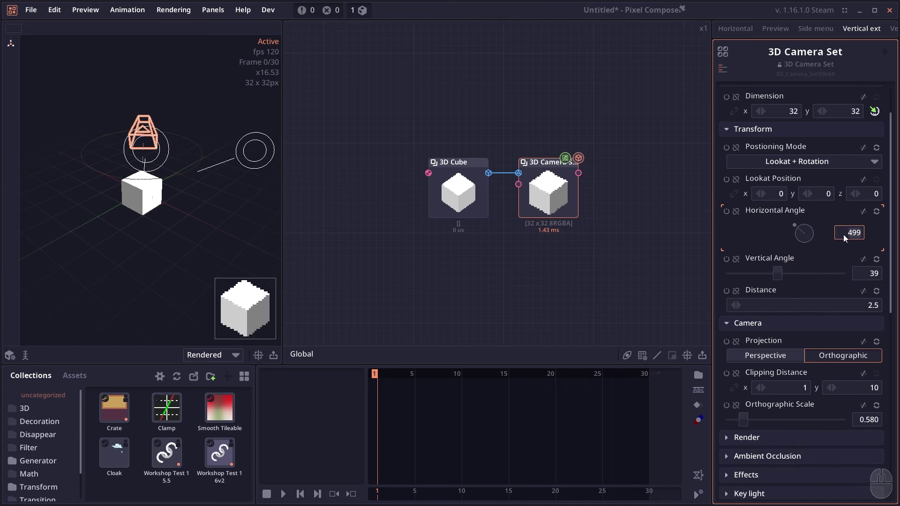
# Set the camera's horizontal angle to 45 and its vertical angle to 30
pyautogui.write('45')
pyautogui.click(854, 276)
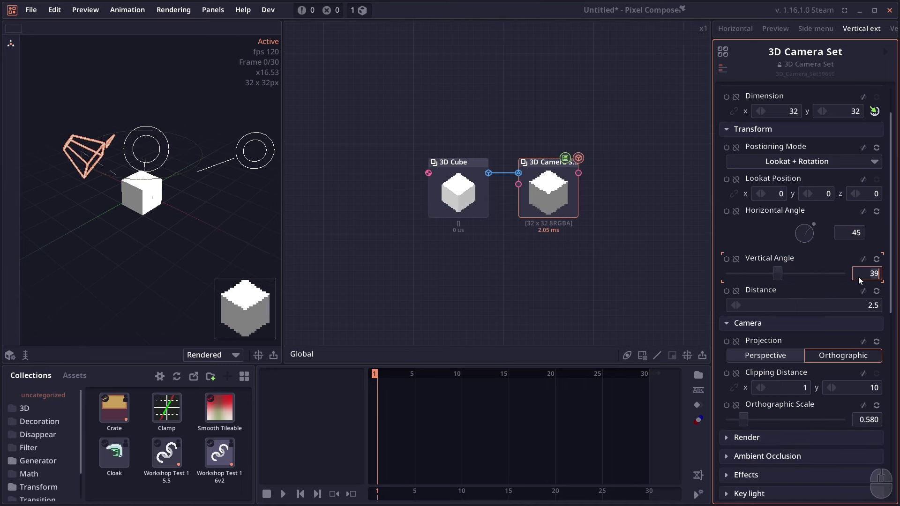
pyautogui.press('BackSpace')
pyautogui.write('0')
pyautogui.press('Return')
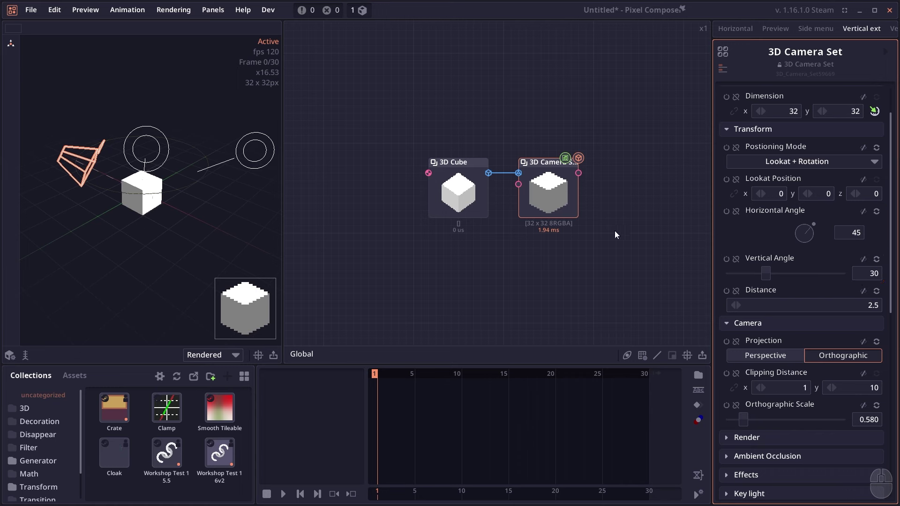
pyautogui.scroll(-3, 787, 335)
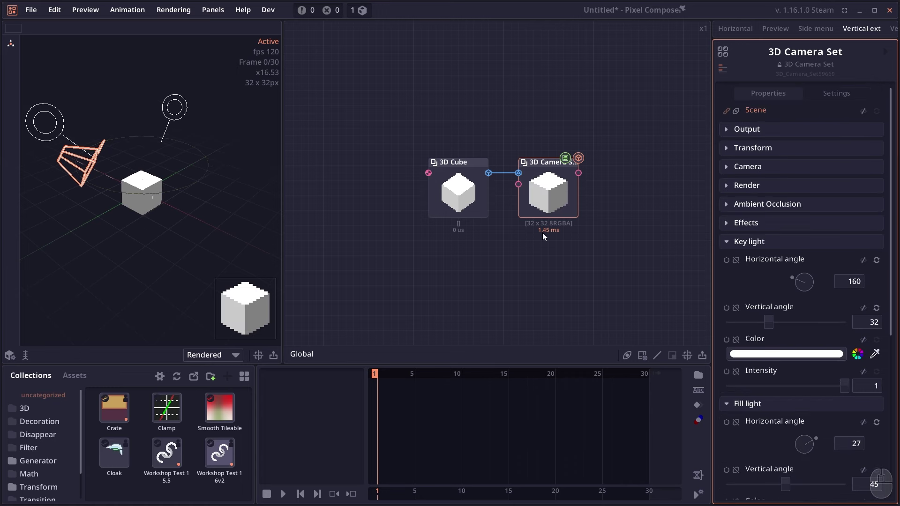
# Browse the 3D category of the node library for the available mesh nodes, without adding one
pyautogui.click(478, 187)
pyautogui.moveTo(478, 192); pyautogui.dragTo(470, 192)
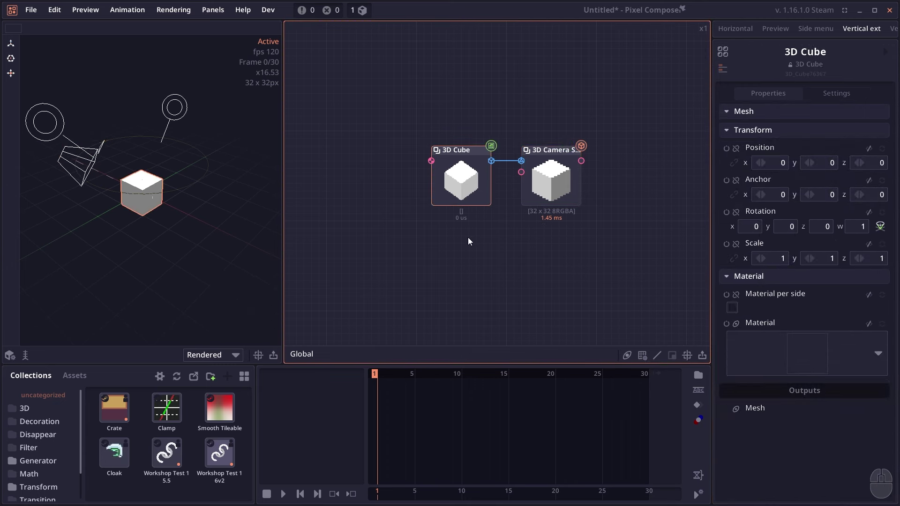
pyautogui.moveTo(467, 237); pyautogui.dragTo(478, 208)
pyautogui.click(461, 206)
pyautogui.moveTo(415, 192); pyautogui.dragTo(410, 169)
pyautogui.rightClick(410, 170)
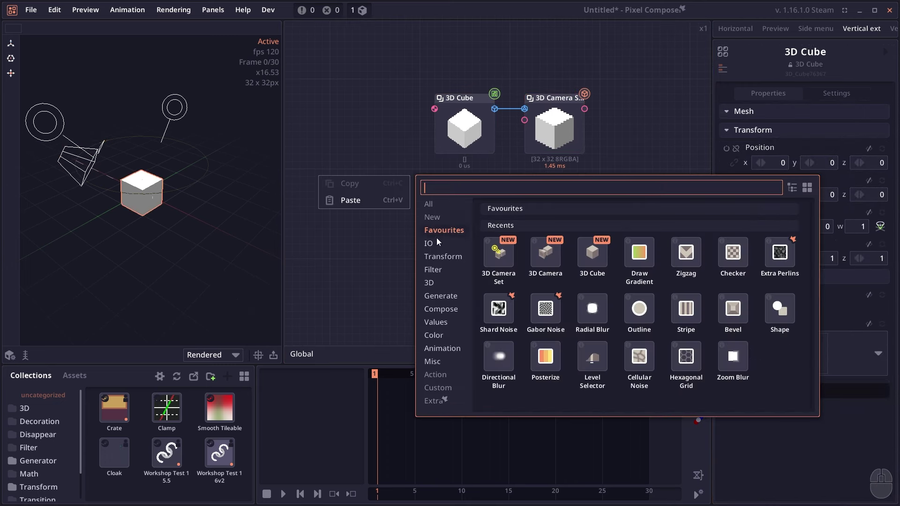
pyautogui.click(440, 282)
pyautogui.scroll(-3, 653, 313)
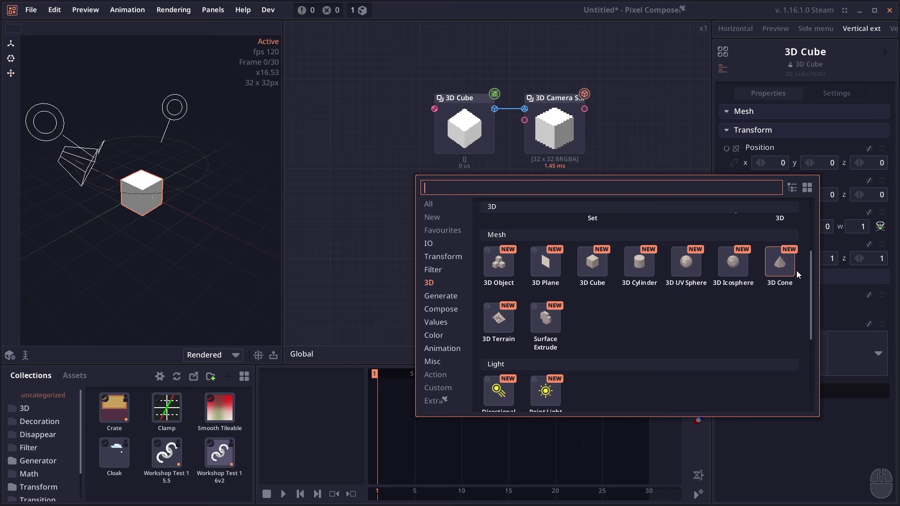
pyautogui.press('Escape')
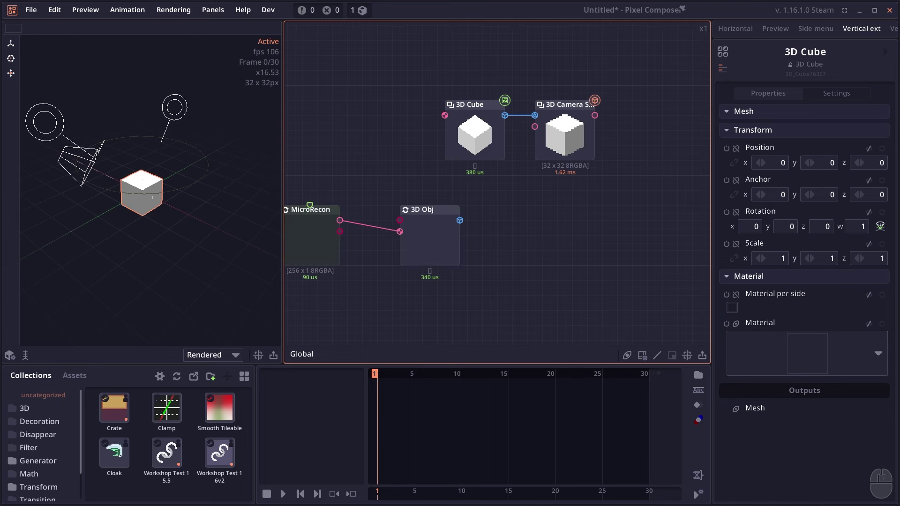
# Preview the 3D Obj spaceship model and connect its mesh output to the scene input of the 3D Camera Set
pyautogui.moveTo(405, 248); pyautogui.dragTo(452, 238)
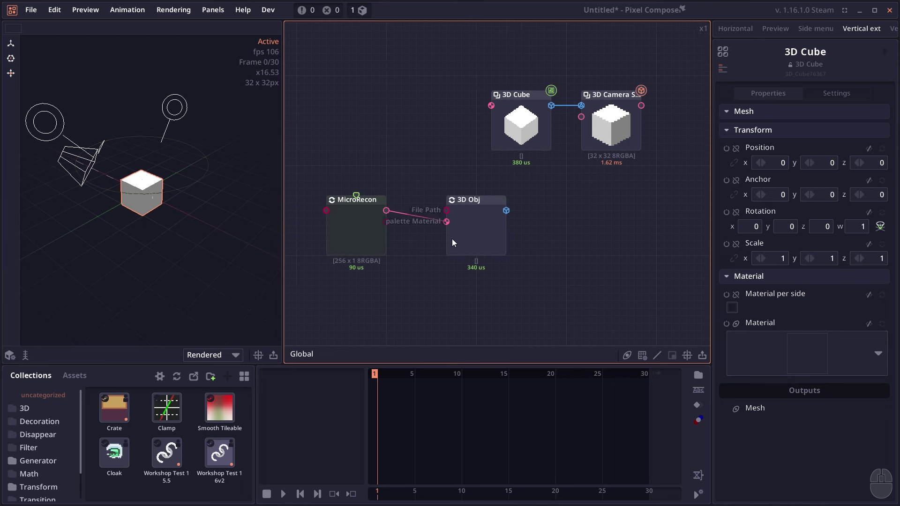
pyautogui.doubleClick(452, 238)
pyautogui.moveTo(197, 169); pyautogui.dragTo(84, 179)
pyautogui.moveTo(495, 227); pyautogui.dragTo(571, 123)
pyautogui.click(608, 149)
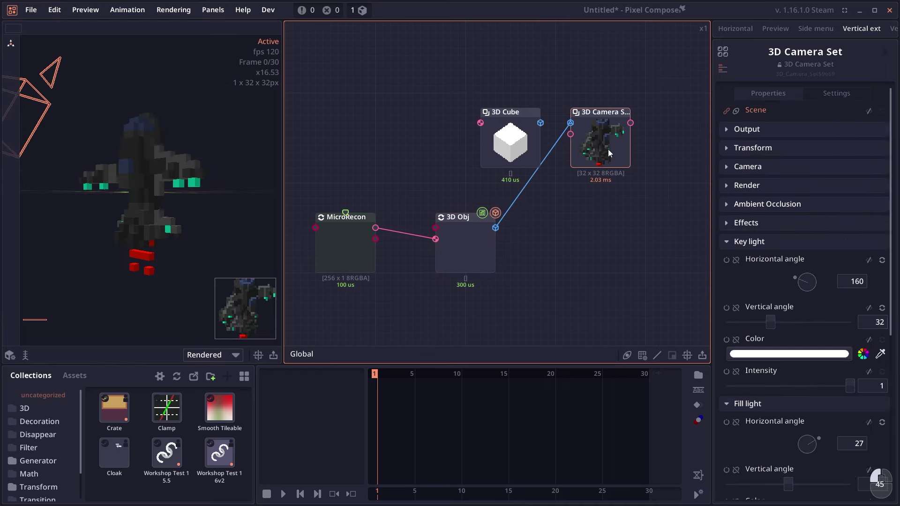
pyautogui.scroll(3, 544, 138)
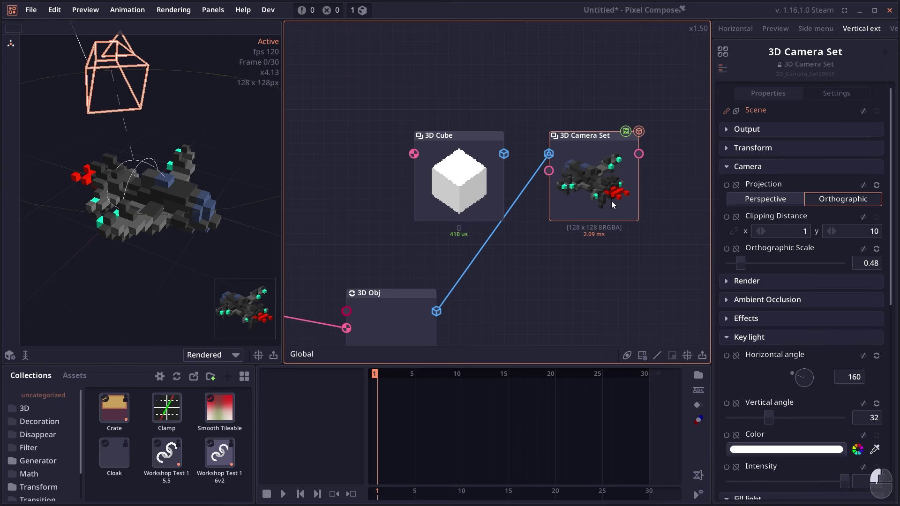
# Show the camera's transform settings, expose Horizontal Angle as a node input, and place a Number node beside the 3D Obj node
pyautogui.click(748, 167)
pyautogui.click(757, 147)
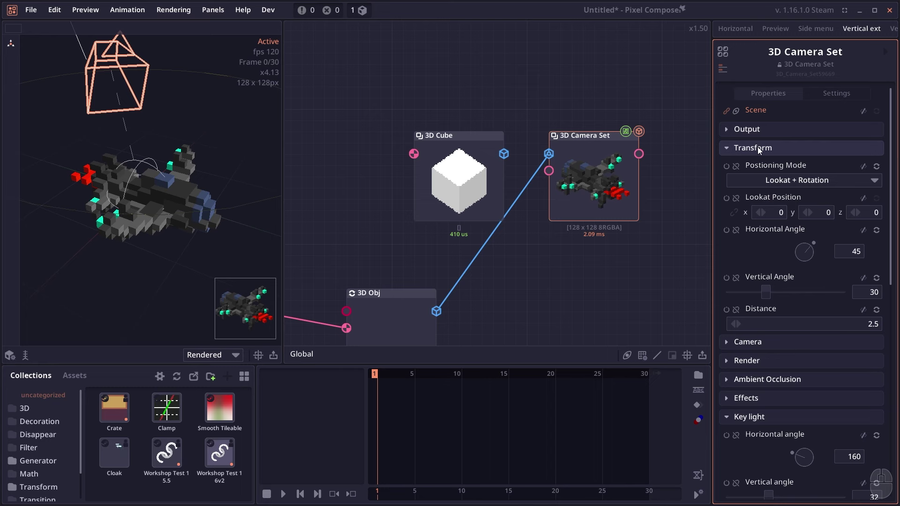
pyautogui.moveTo(553, 274); pyautogui.dragTo(519, 235)
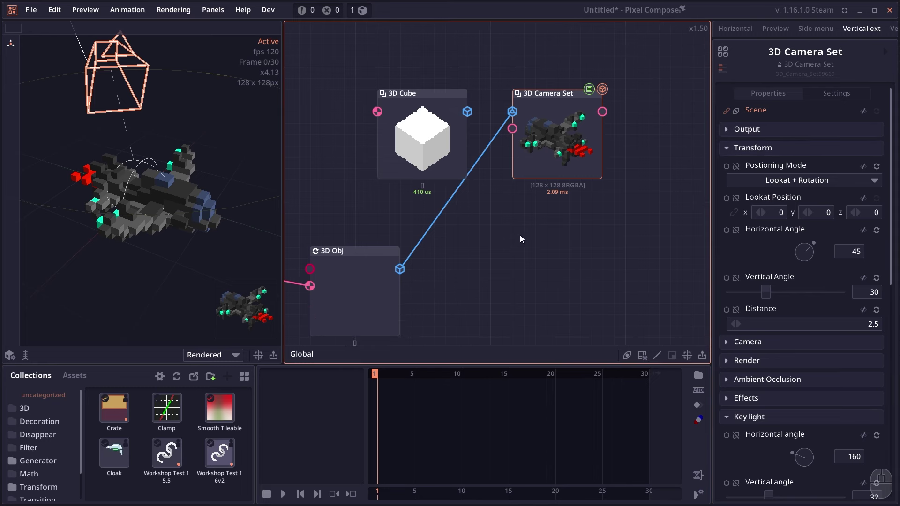
pyautogui.moveTo(489, 186); pyautogui.dragTo(480, 192)
pyautogui.moveTo(569, 191); pyautogui.dragTo(575, 172)
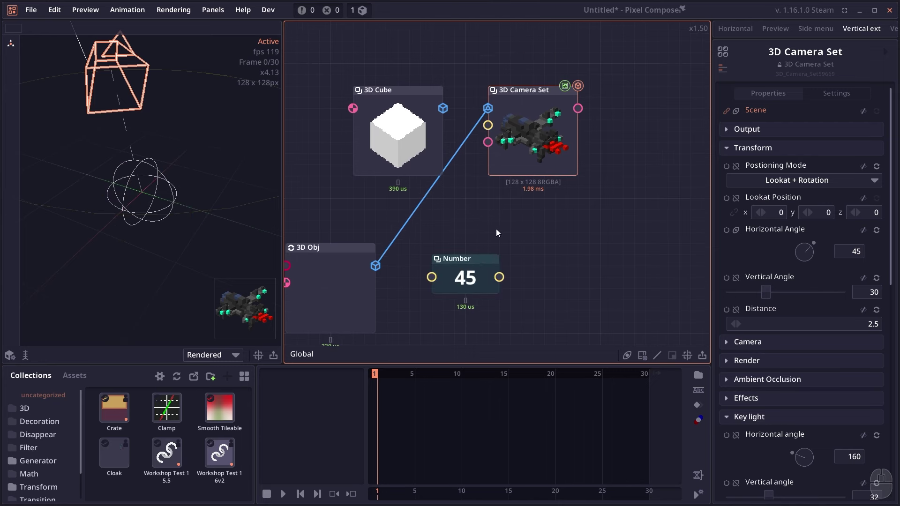
pyautogui.moveTo(480, 259); pyautogui.dragTo(453, 270)
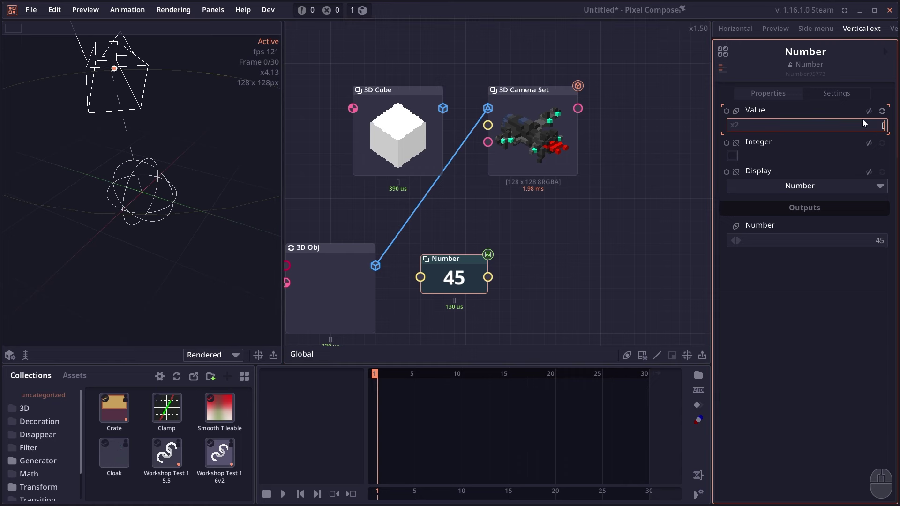
# Set the Number node's value to the array [45, 135, 215, 305]
pyautogui.write(', 135, 5')
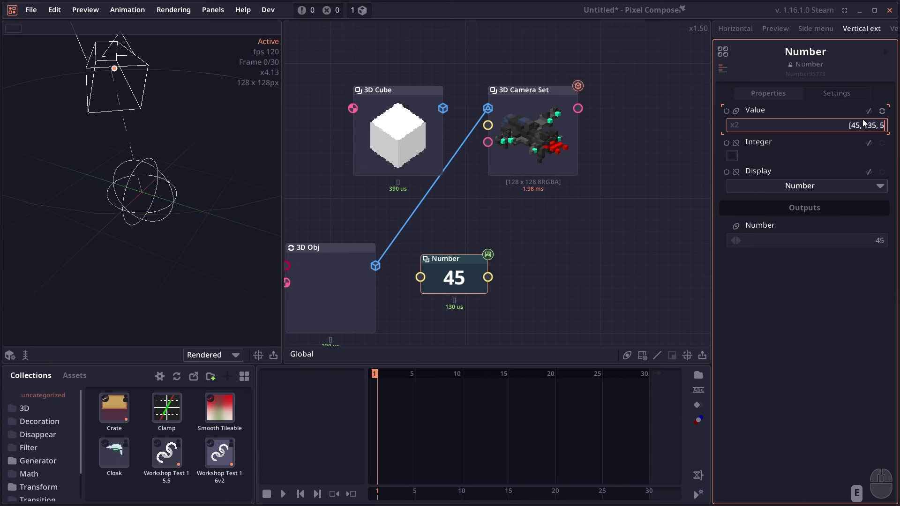
pyautogui.press('BackSpace')
pyautogui.write('215, 305')
pyautogui.press('Return')
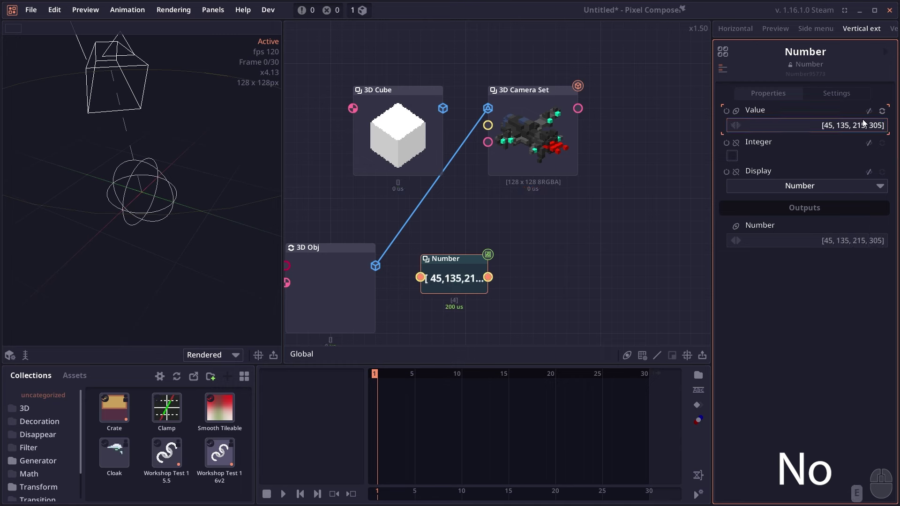
# Connect the Number array to the camera's Horizontal Angle input and preview the individual rendered views
pyautogui.click(510, 159)
pyautogui.moveTo(488, 277); pyautogui.dragTo(488, 126)
pyautogui.click(60, 331)
pyautogui.click(88, 333)
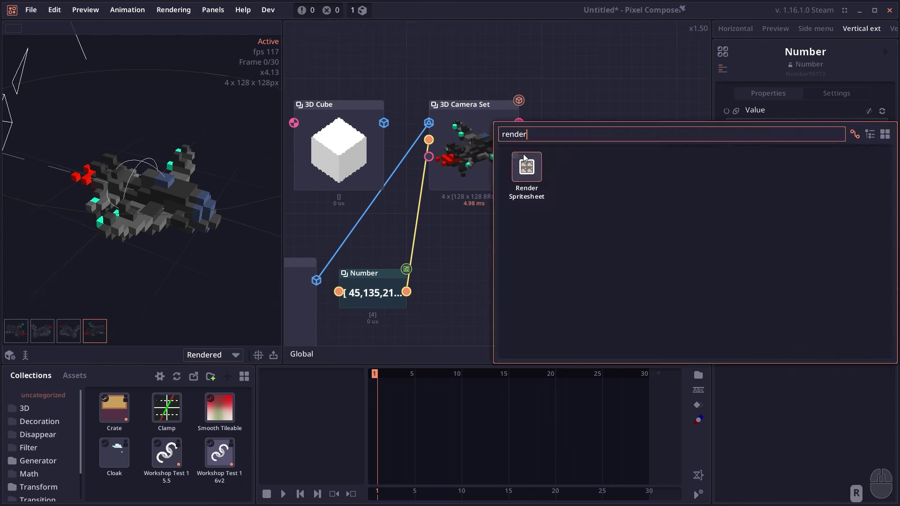
# Add a Render Spritesheet node to the 3D Camera Set's output and preview the sheet
pyautogui.click(525, 161)
pyautogui.click(566, 142)
pyautogui.moveTo(96, 201)
pyautogui.mouseDown()
pyautogui.moveTo(114, 200)
pyautogui.moveTo(100, 197)
pyautogui.mouseUp()
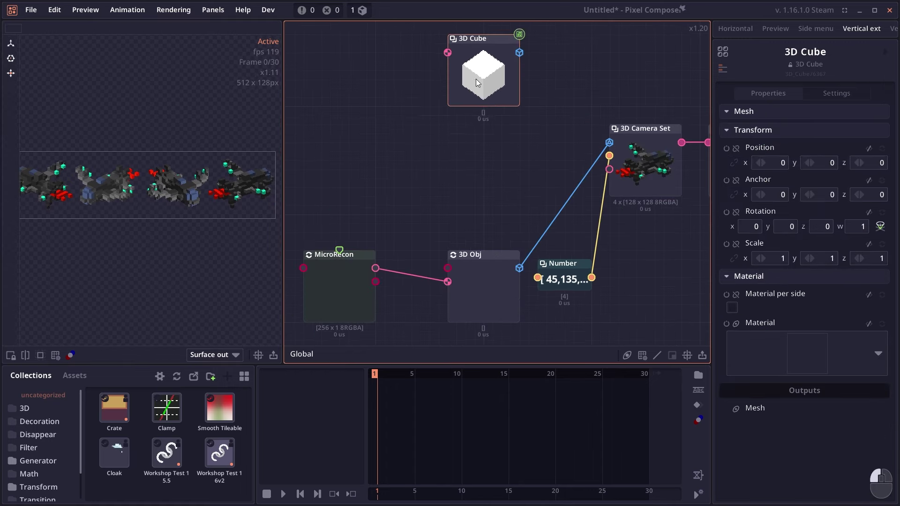
# Reconnect the 3D Cube to the camera's scene input and delete the MicroRecon and 3D Obj nodes
pyautogui.moveTo(476, 79); pyautogui.dragTo(480, 162)
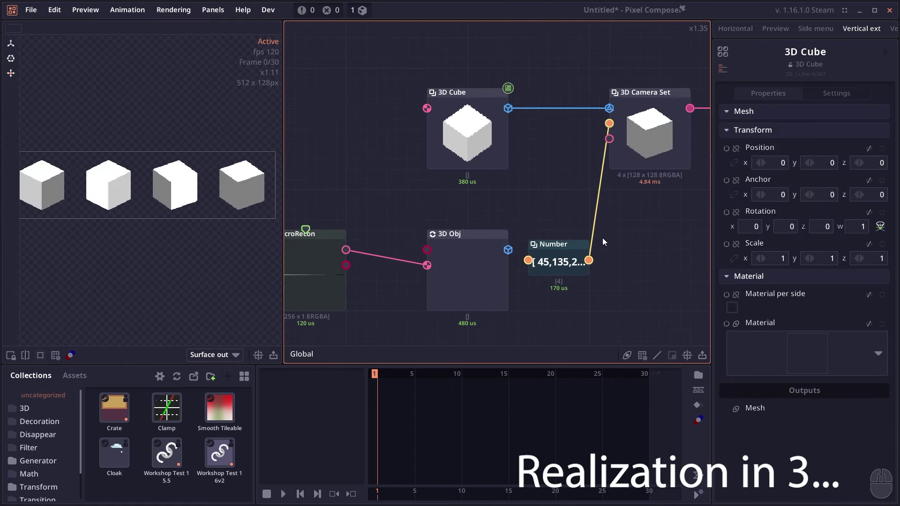
pyautogui.moveTo(480, 315); pyautogui.dragTo(526, 288)
pyautogui.moveTo(505, 319); pyautogui.dragTo(350, 231)
pyautogui.press('Delete')
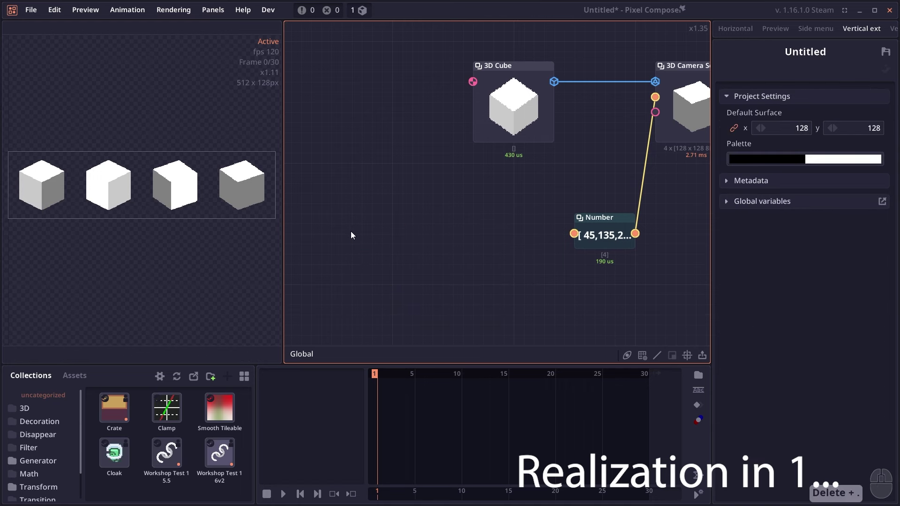
pyautogui.click(498, 267)
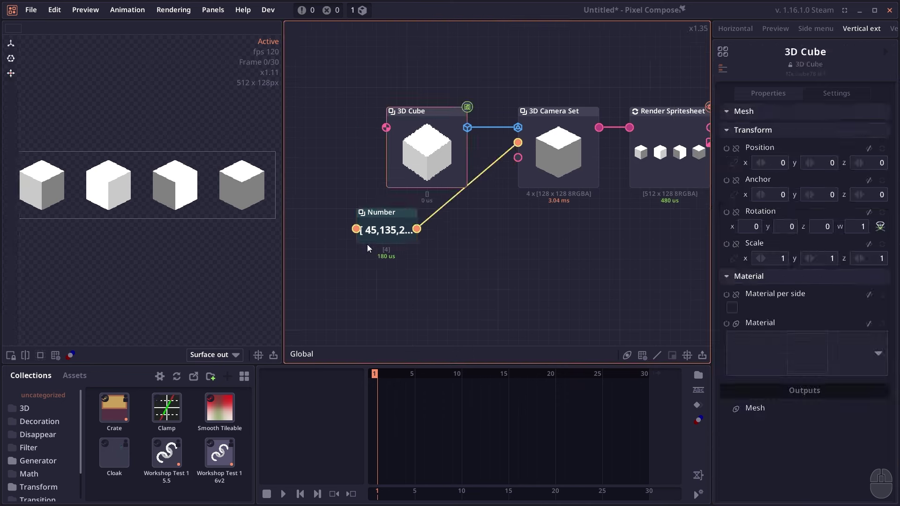
# Move the Number node directly below the 3D Cube node and preview the cube
pyautogui.moveTo(367, 244); pyautogui.dragTo(426, 226)
pyautogui.moveTo(610, 219); pyautogui.dragTo(610, 226)
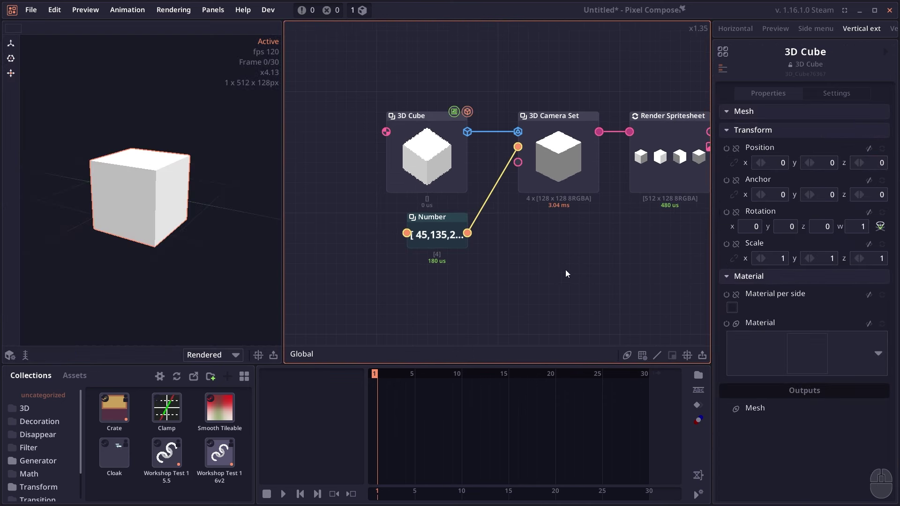
pyautogui.moveTo(565, 269); pyautogui.dragTo(621, 269)
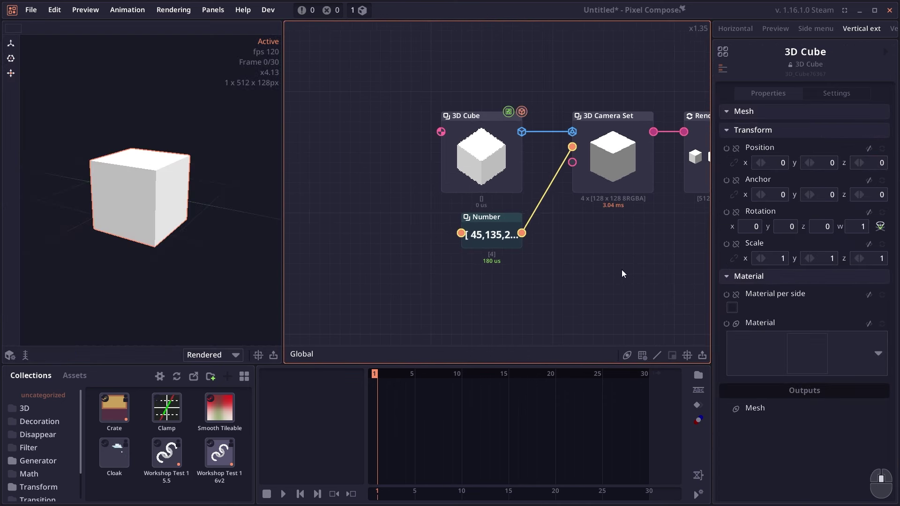
# Add a Solid node in front of the 3D Cube node
pyautogui.moveTo(381, 255); pyautogui.dragTo(404, 280)
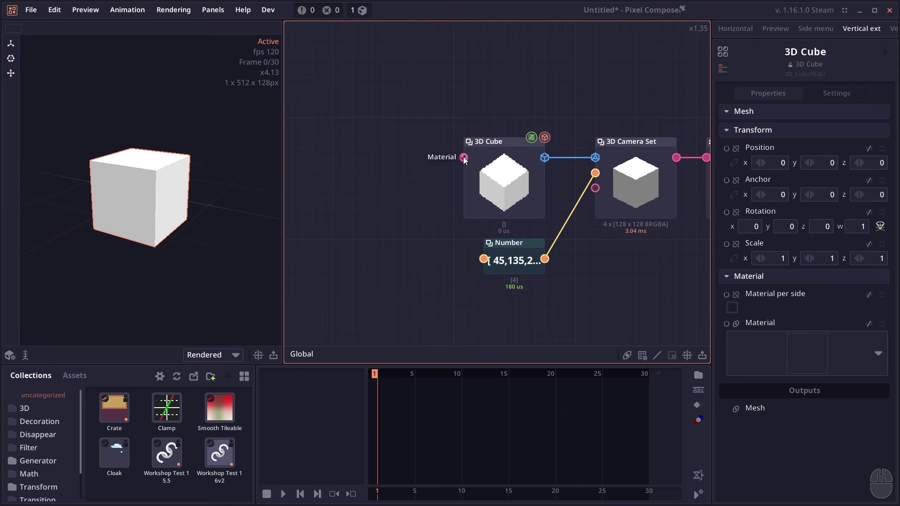
pyautogui.moveTo(404, 162); pyautogui.dragTo(430, 162)
pyautogui.moveTo(366, 158); pyautogui.dragTo(366, 157)
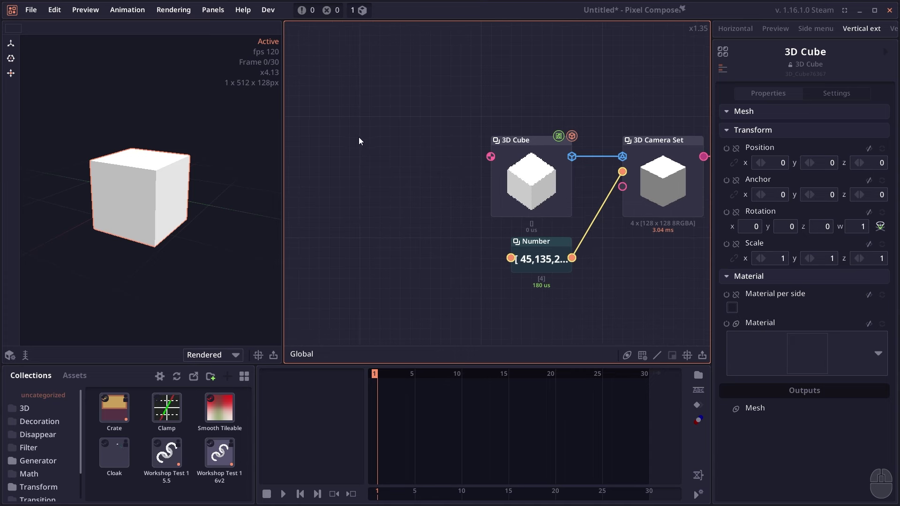
pyautogui.rightClick(358, 137)
pyautogui.write('soli')
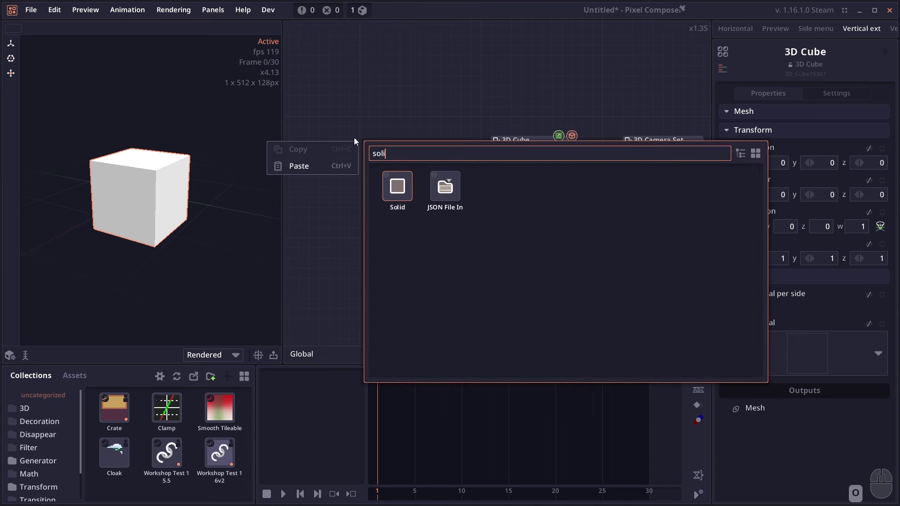
pyautogui.press('Return')
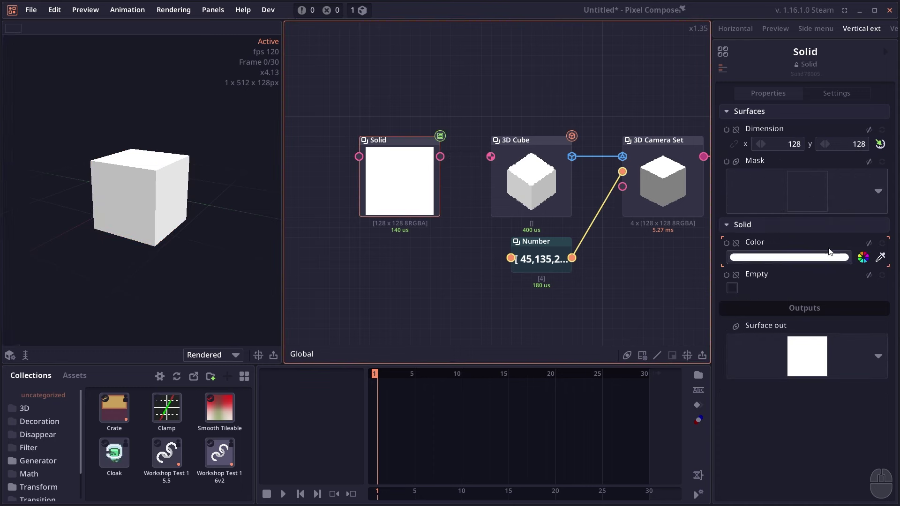
# Color the Solid node red and connect it to the 3D Cube's Material input
pyautogui.click(828, 253)
pyautogui.moveTo(488, 211); pyautogui.dragTo(503, 188)
pyautogui.click(623, 331)
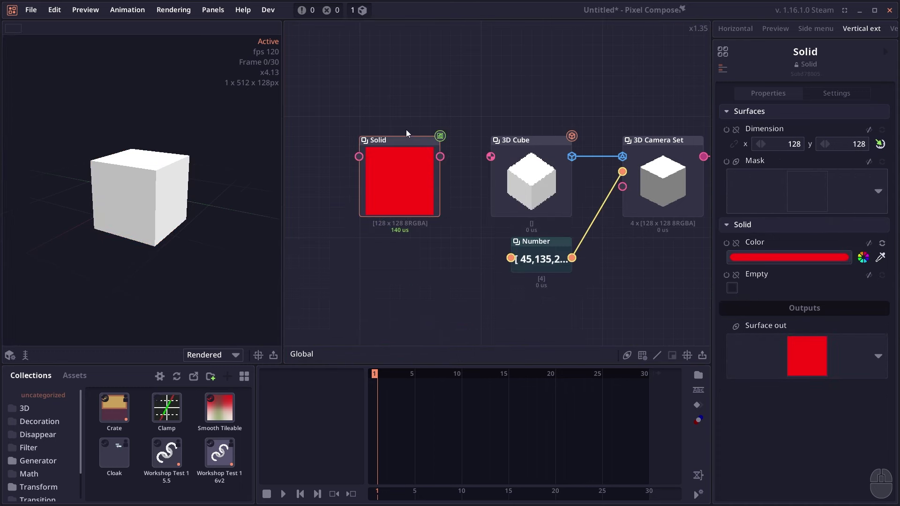
pyautogui.moveTo(493, 156); pyautogui.dragTo(492, 157)
pyautogui.click(518, 189)
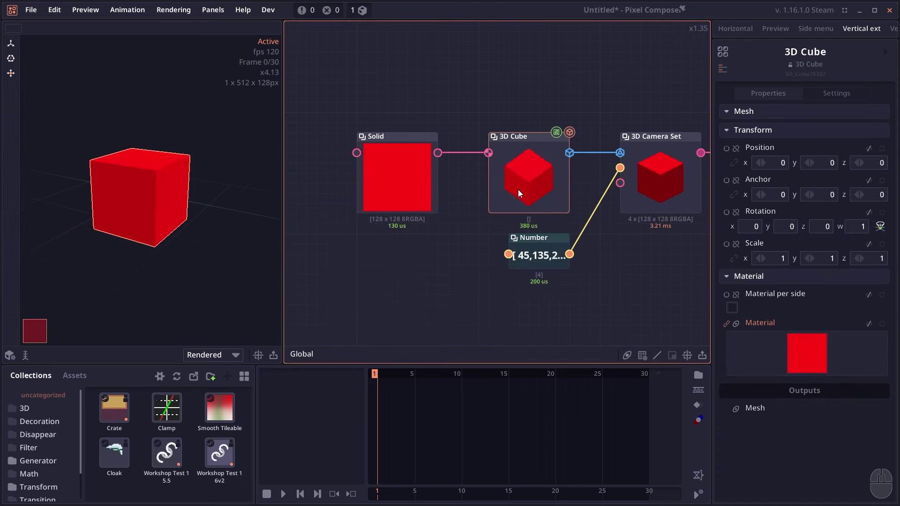
# Move the Solid node up and away from the cube, and place a new Palette node beside it
pyautogui.moveTo(434, 203); pyautogui.dragTo(404, 122)
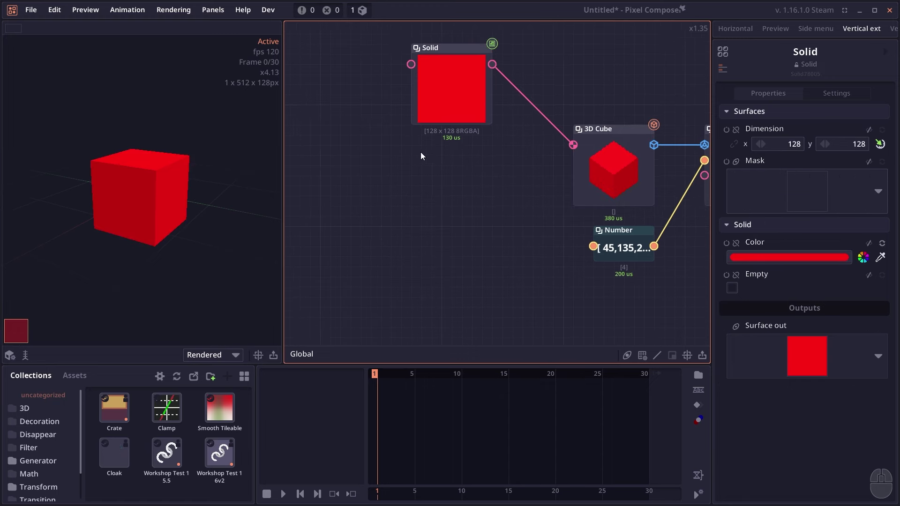
pyautogui.rightClick(392, 176)
pyautogui.write('pal')
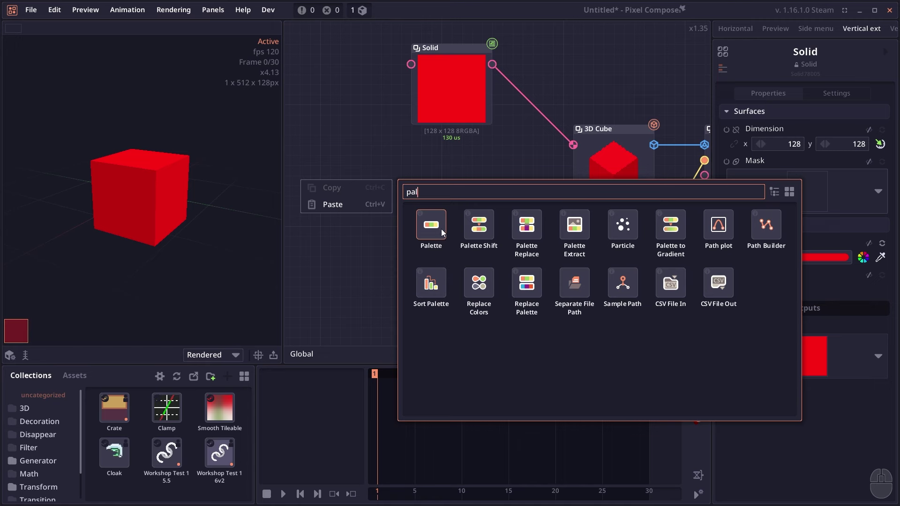
pyautogui.click(440, 228)
pyautogui.moveTo(412, 193); pyautogui.dragTo(330, 92)
# Apply the dreamscape8 preset to the Palette node
pyautogui.click(750, 126)
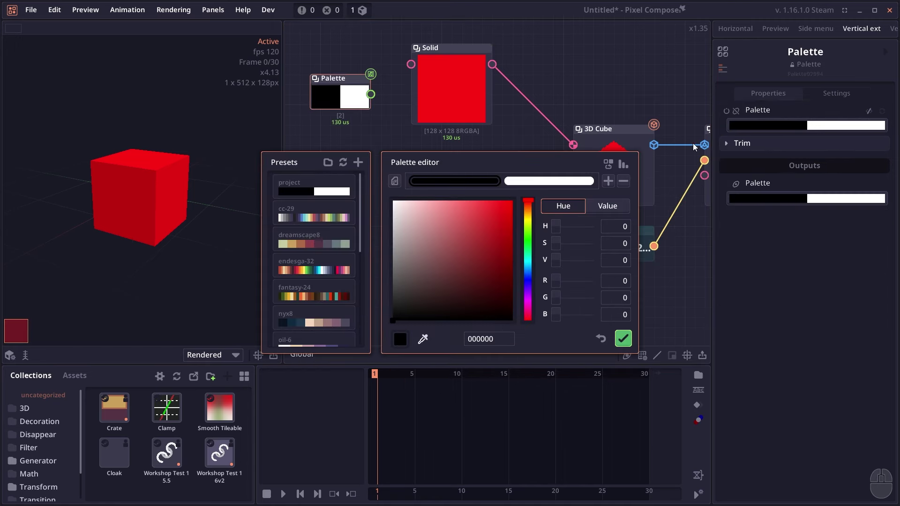
pyautogui.click(316, 233)
pyautogui.click(623, 338)
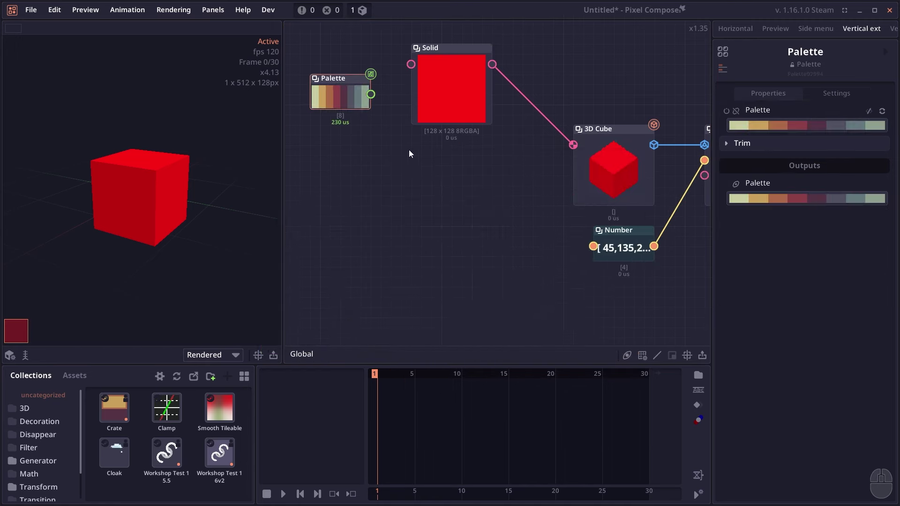
# Expose the Solid node's Color as an input and connect the palette to it
pyautogui.click(735, 244)
pyautogui.moveTo(388, 111); pyautogui.dragTo(425, 97)
pyautogui.moveTo(504, 234); pyautogui.dragTo(443, 231)
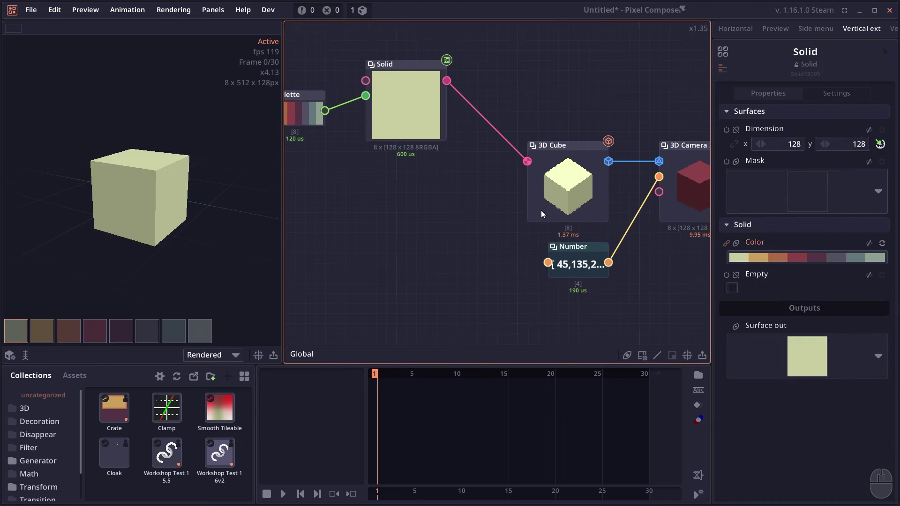
# Preview several color variants of the 3D Cube and inspect the Render Spritesheet node at the end of the chain
pyautogui.click(541, 210)
pyautogui.click(166, 330)
pyautogui.click(192, 331)
pyautogui.click(218, 331)
pyautogui.moveTo(677, 253); pyautogui.dragTo(492, 235)
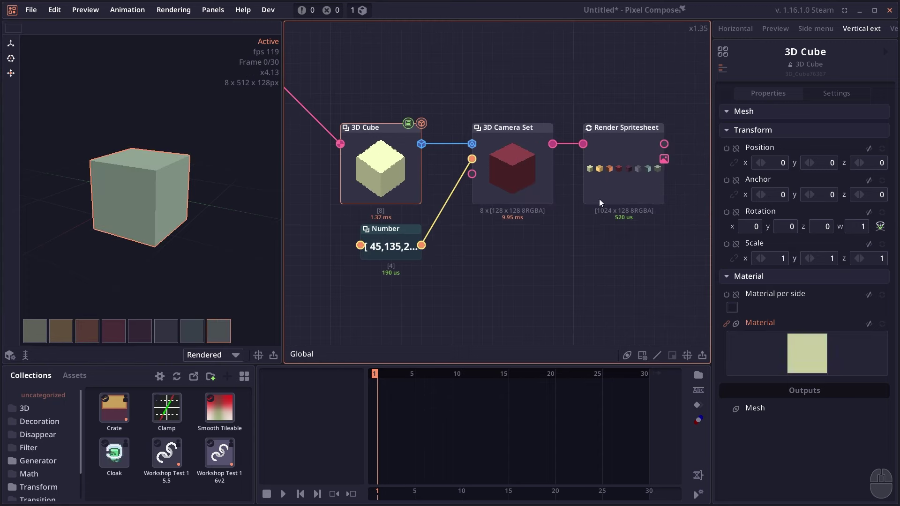
# Preview the Render Spritesheet output and disconnect the Number node from the 3D Camera Set's Horizontal Angle
pyautogui.click(599, 198)
pyautogui.moveTo(495, 196); pyautogui.dragTo(532, 193)
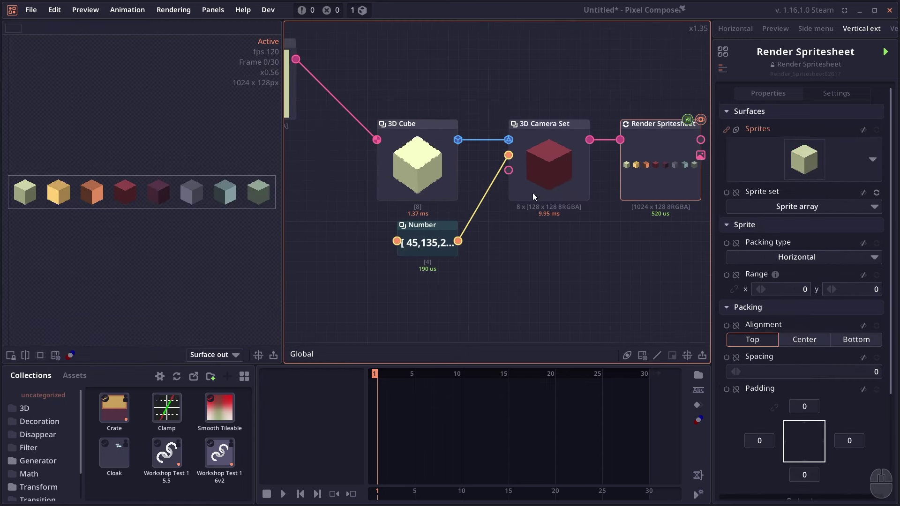
pyautogui.moveTo(508, 155); pyautogui.dragTo(493, 299)
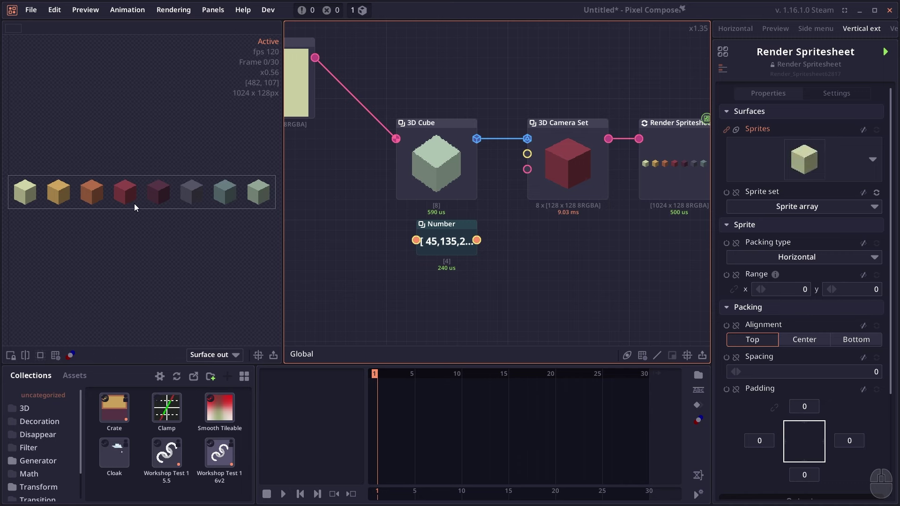
# Import the tile images as the tile109 image array below the Solid node and connect its Surface out to the 3D Cube's Material
pyautogui.moveTo(378, 215); pyautogui.dragTo(521, 229)
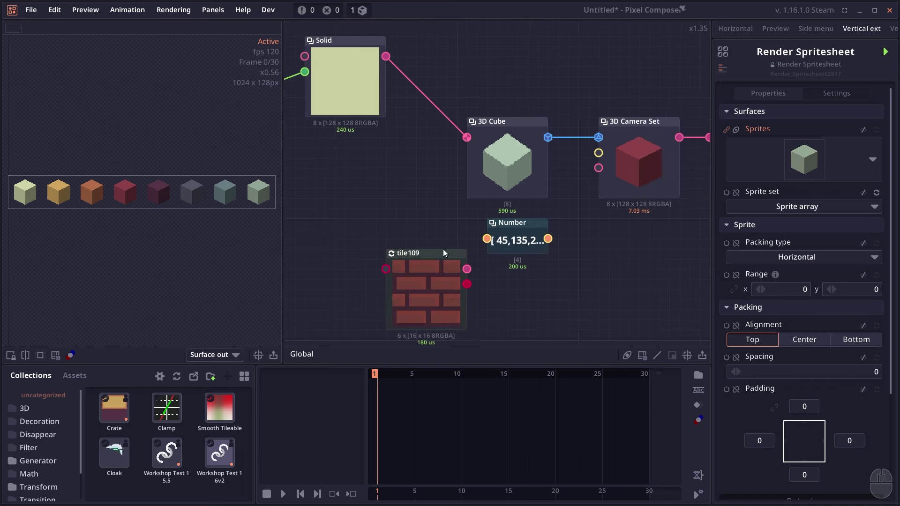
pyautogui.moveTo(443, 253); pyautogui.dragTo(434, 220)
pyautogui.doubleClick(398, 206)
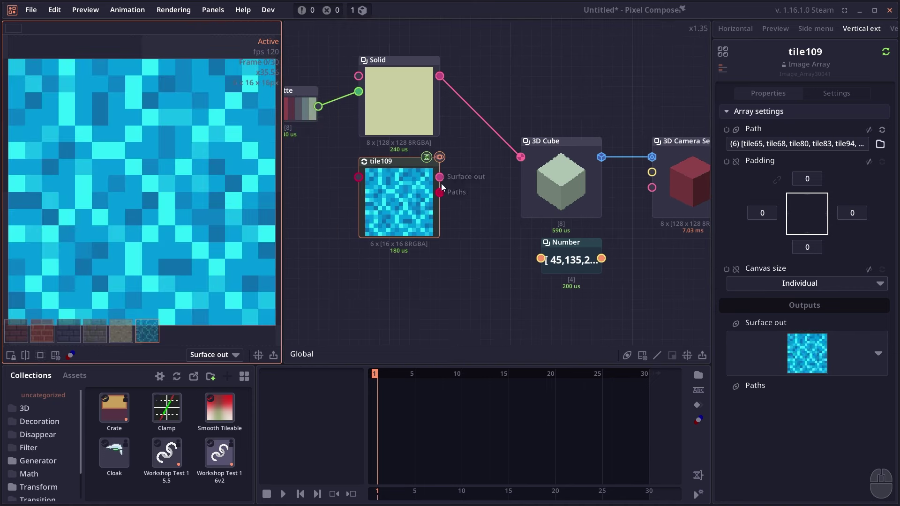
pyautogui.moveTo(440, 177); pyautogui.dragTo(520, 157)
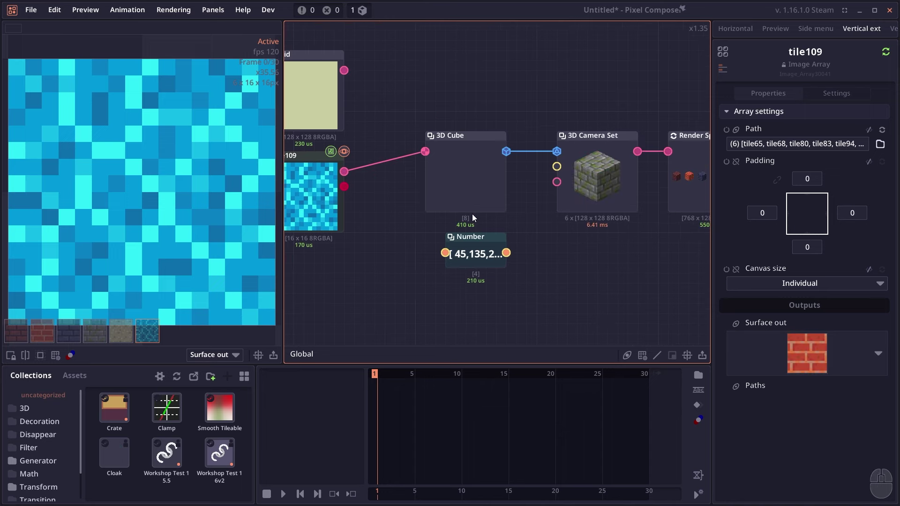
# Preview the textured 3D Cube and the spritesheet of its tile variants
pyautogui.doubleClick(471, 199)
pyautogui.scroll(-2, 509, 272)
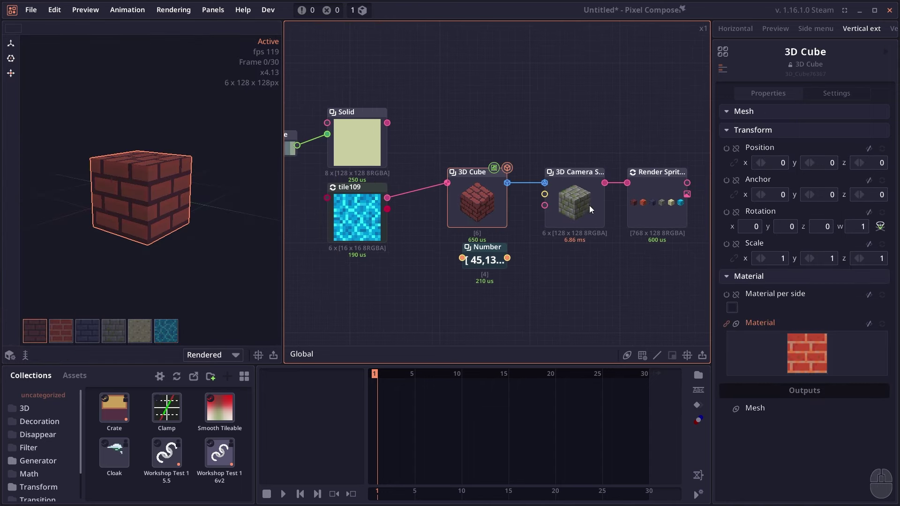
pyautogui.click(634, 206)
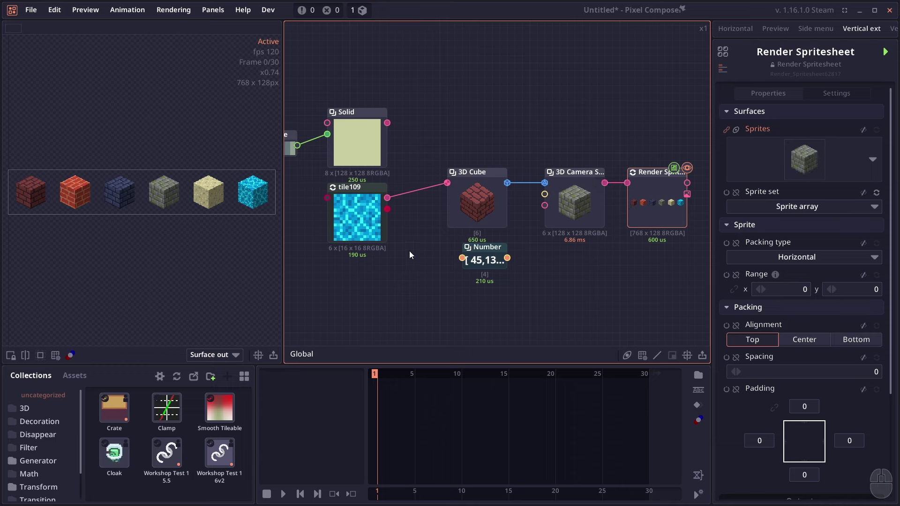
# Move the tile109 node away from the 3D Cube and insert a Transform node between the two
pyautogui.moveTo(409, 251); pyautogui.dragTo(432, 248)
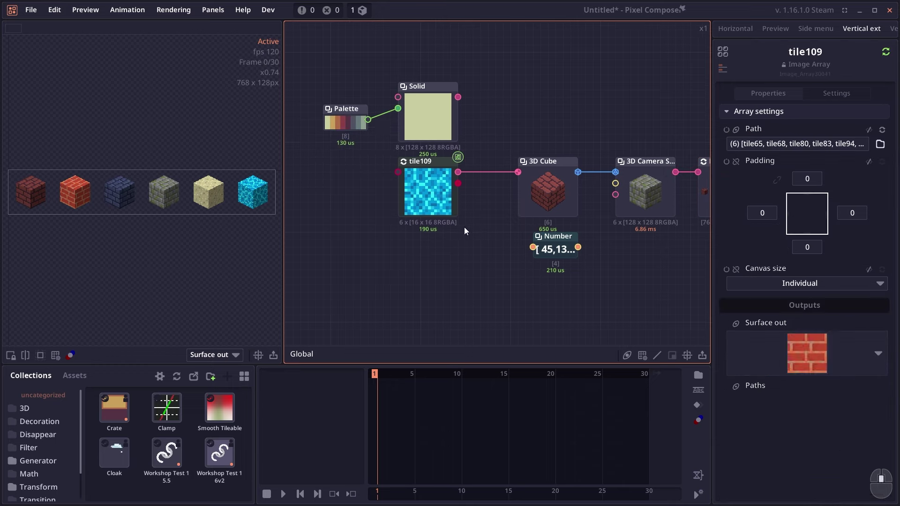
pyautogui.scroll(2, 392, 187)
pyautogui.click(439, 207)
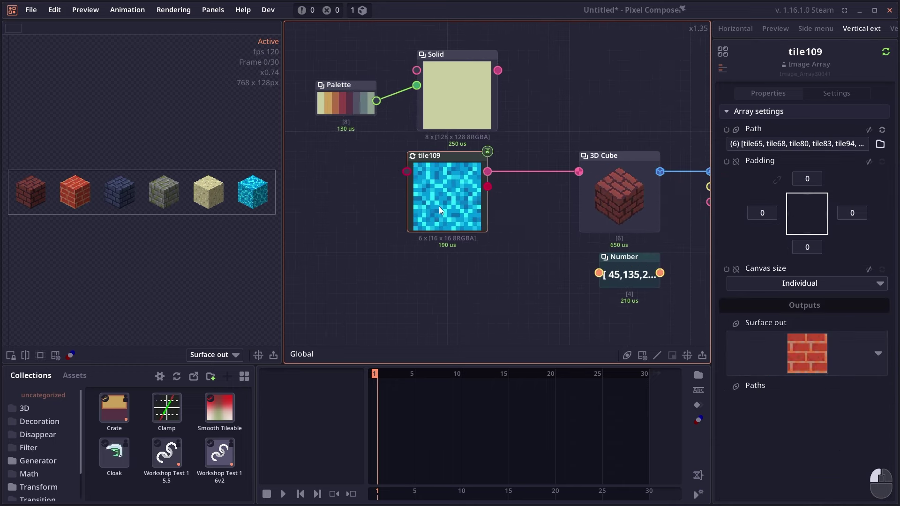
pyautogui.moveTo(439, 206); pyautogui.dragTo(346, 206)
pyautogui.rightClick(434, 170)
pyautogui.write('tr')
pyautogui.click(566, 223)
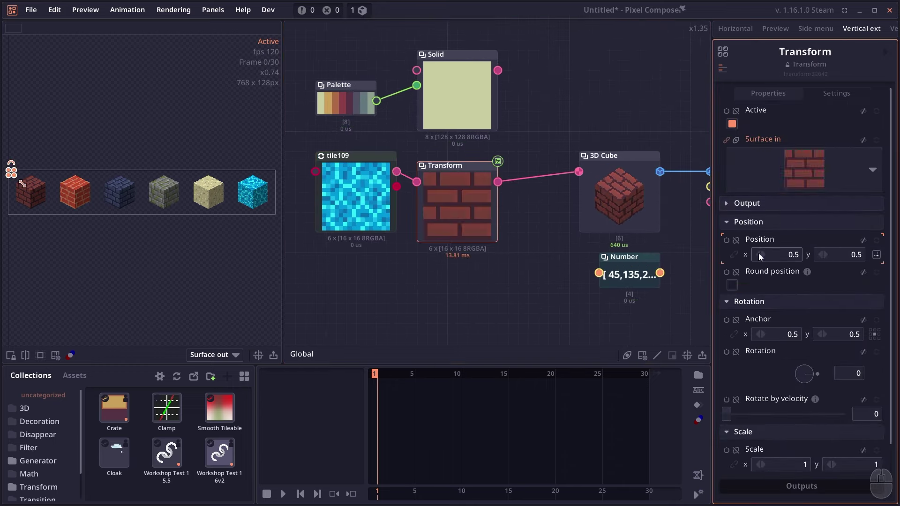
# Animate the Transform node's Position across the timeline and play the animation to check the moving textures
pyautogui.press('space')
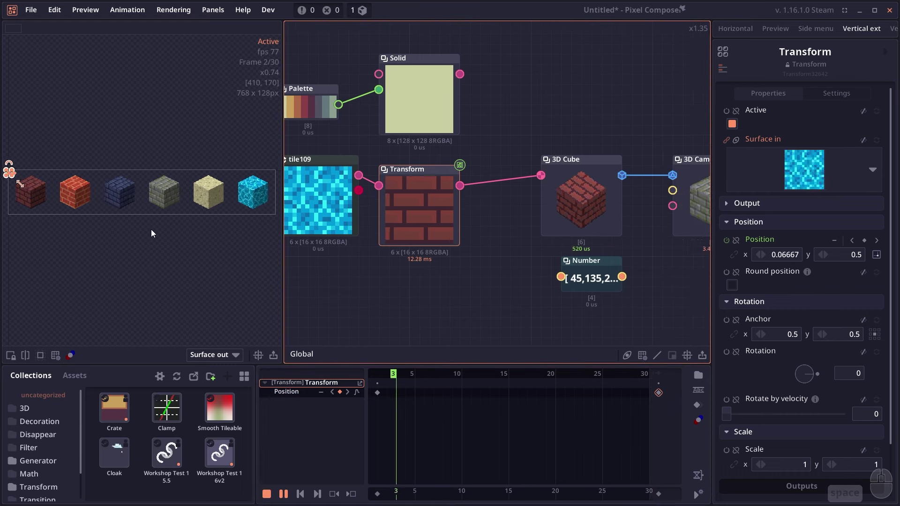
pyautogui.scroll(4, 115, 212)
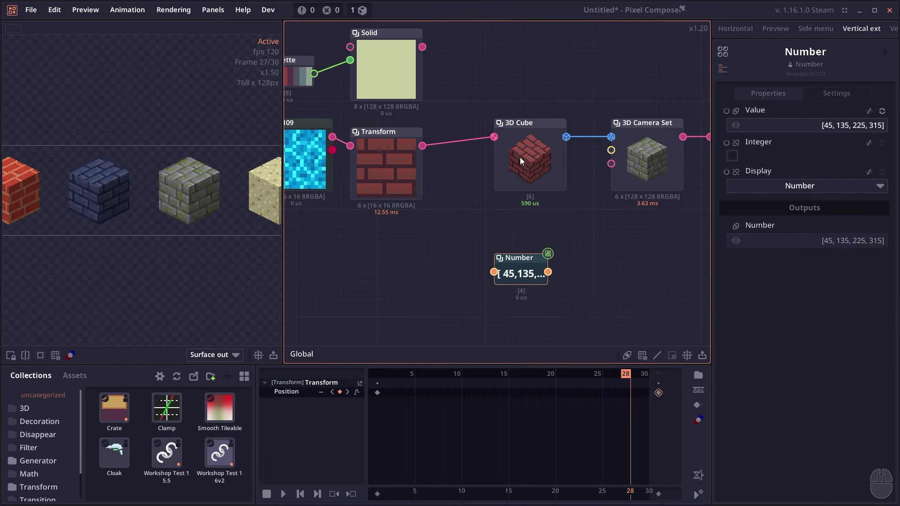
# Try the Material per side option on the 3D Cube
pyautogui.click(520, 161)
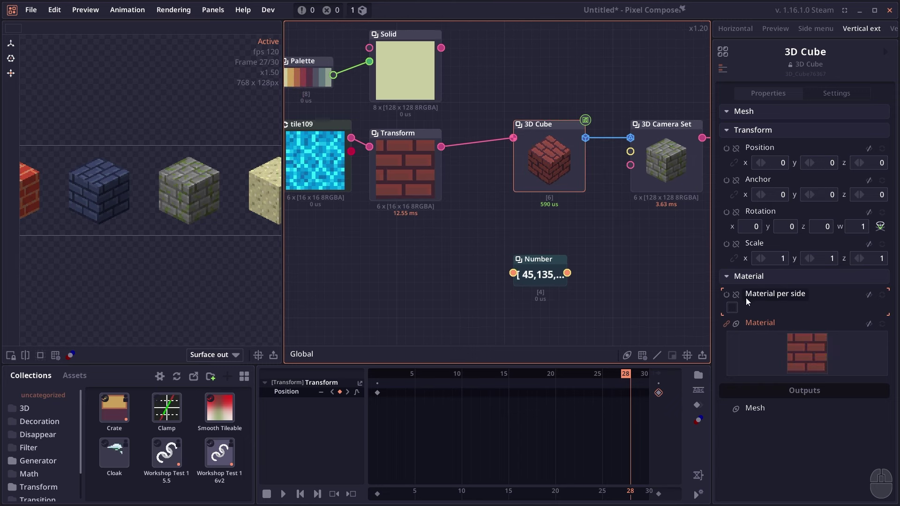
pyautogui.click(731, 308)
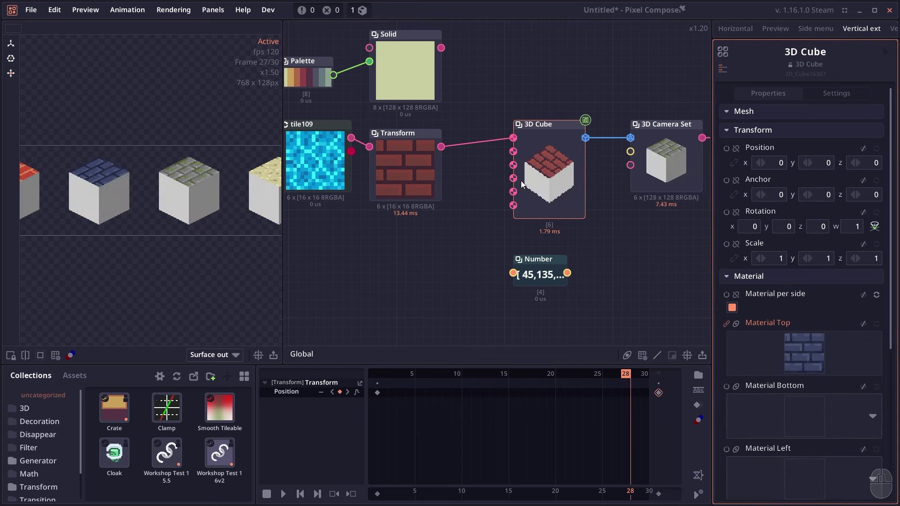
pyautogui.click(554, 184)
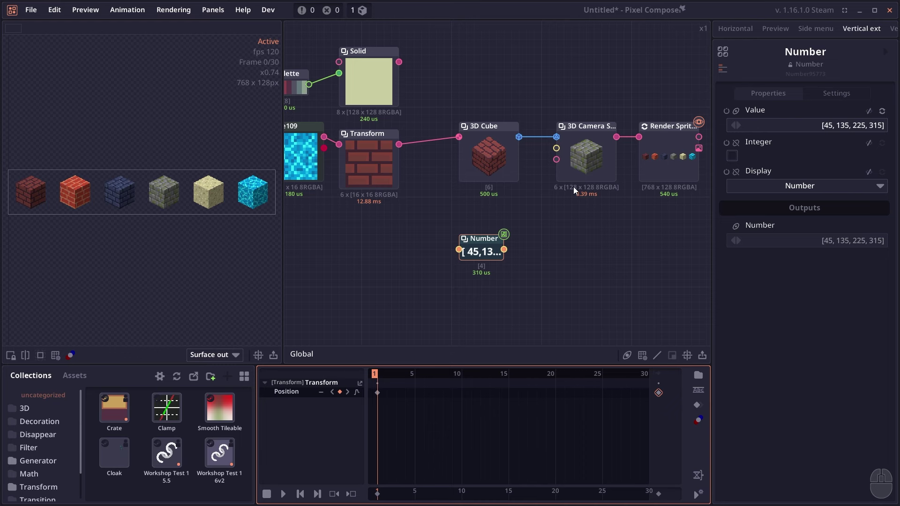
# Move the 3D Cube node away from the 3D Camera Set and insert a 3D Scene node on their connection
pyautogui.moveTo(583, 148); pyautogui.dragTo(574, 145)
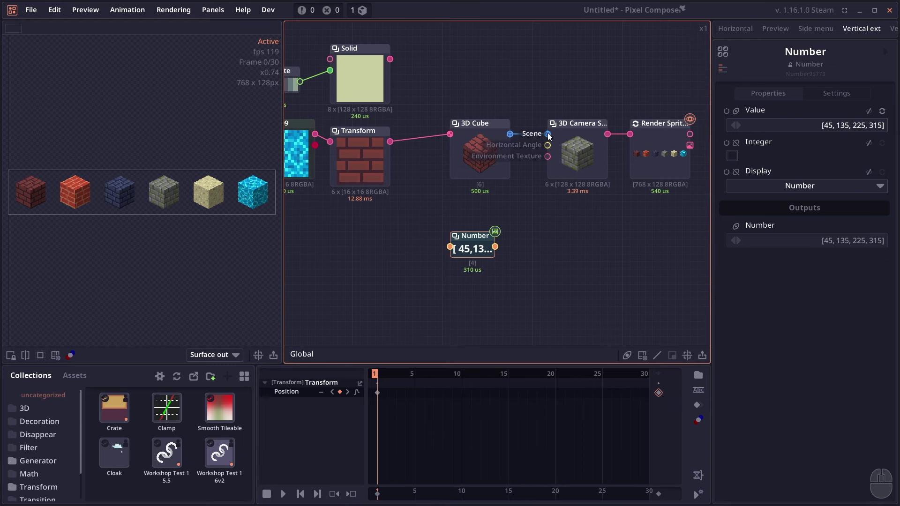
pyautogui.moveTo(481, 153); pyautogui.dragTo(437, 154)
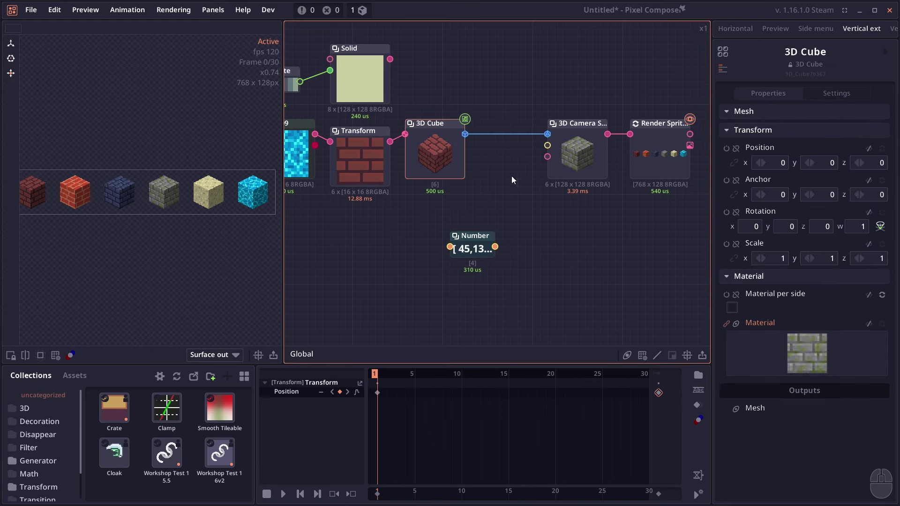
pyautogui.click(581, 150)
pyautogui.rightClick(477, 138)
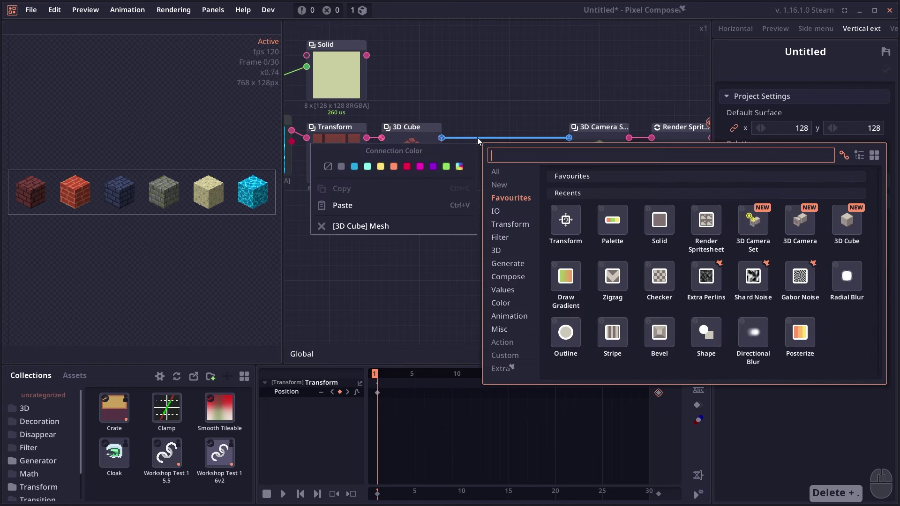
pyautogui.write('scene')
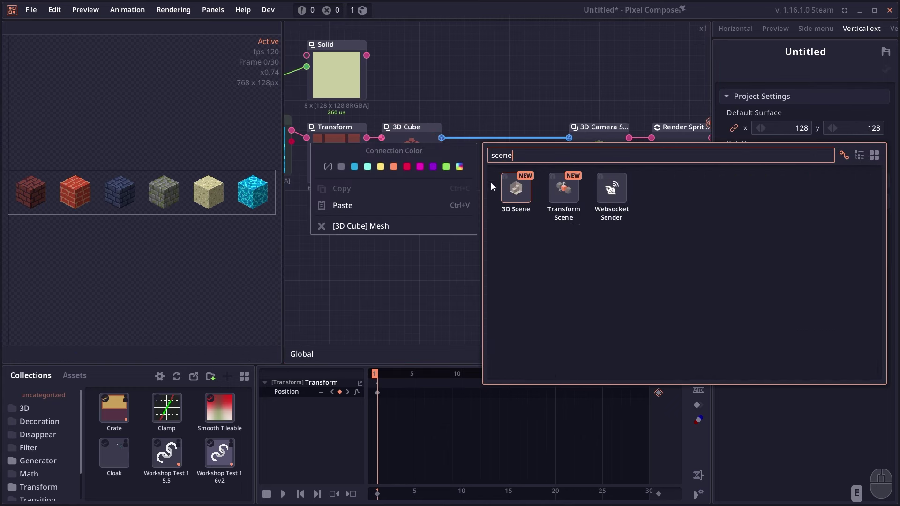
pyautogui.press('Return')
pyautogui.scroll(2, 504, 141)
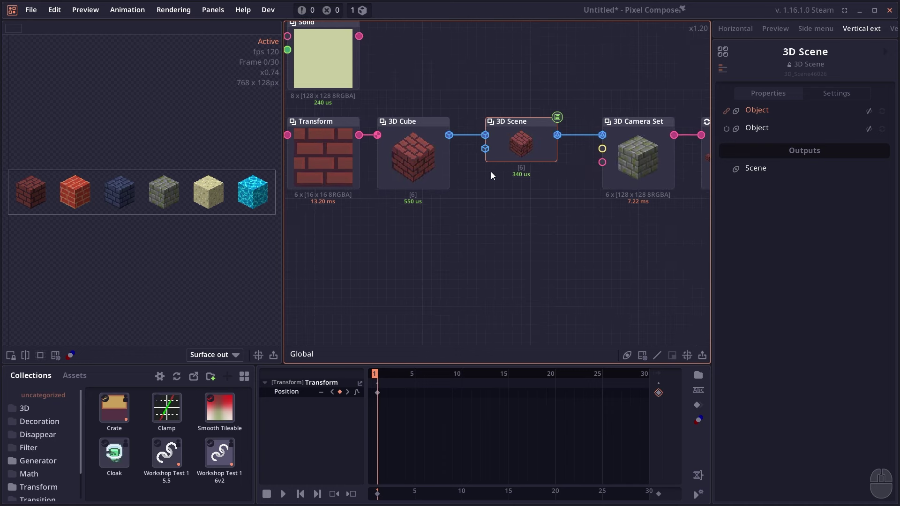
# Add a 3D UV Sphere node below the 3D Cube and connect it to the 3D Scene's second Object input
pyautogui.moveTo(493, 173); pyautogui.dragTo(485, 165)
pyautogui.moveTo(481, 196); pyautogui.dragTo(535, 148)
pyautogui.click(535, 148)
pyautogui.moveTo(411, 160); pyautogui.dragTo(423, 167)
pyautogui.rightClick(423, 167)
pyautogui.click(454, 280)
pyautogui.scroll(-5, 575, 341)
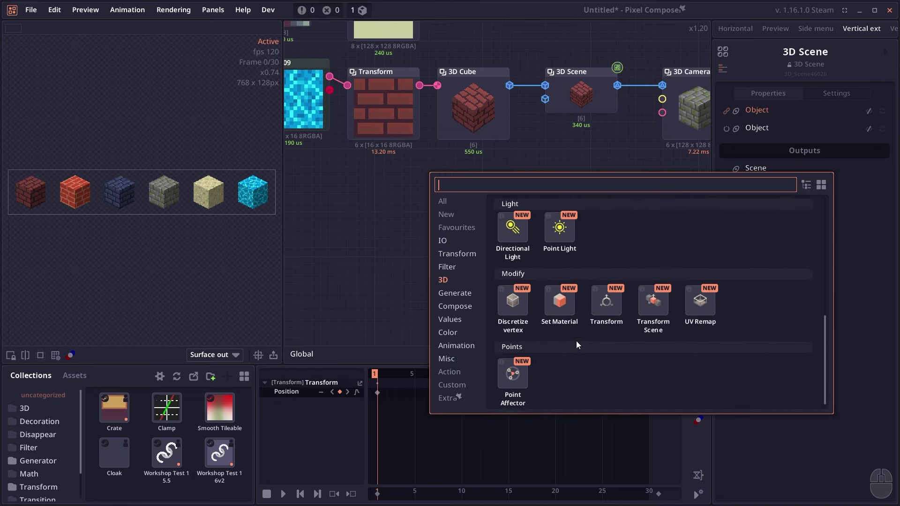
pyautogui.scroll(5, 576, 339)
pyautogui.click(699, 277)
pyautogui.moveTo(509, 175); pyautogui.dragTo(544, 99)
pyautogui.moveTo(592, 185); pyautogui.dragTo(484, 204)
# Lower the 3D Cube to about -0.47 on Z and scale it into a wide, flat slab beneath the sphere
pyautogui.click(370, 180)
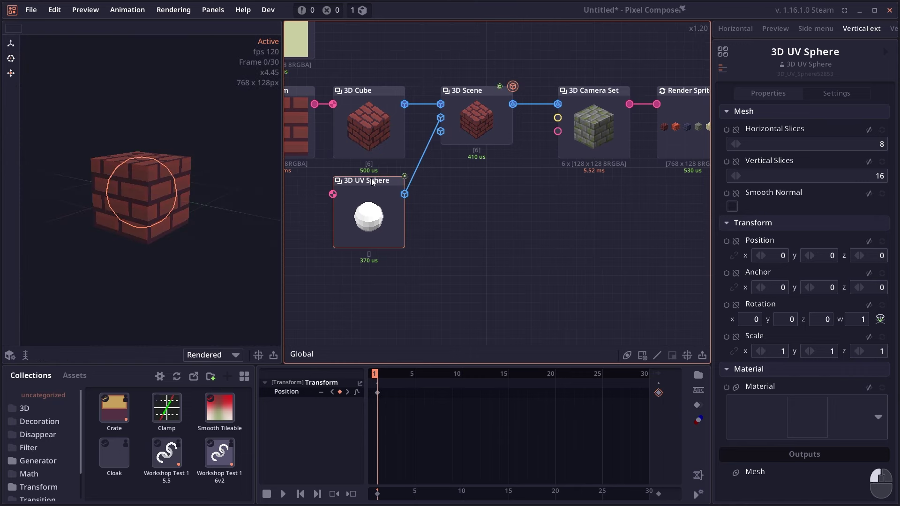
pyautogui.click(371, 139)
pyautogui.click(370, 183)
pyautogui.moveTo(107, 150); pyautogui.dragTo(99, 150)
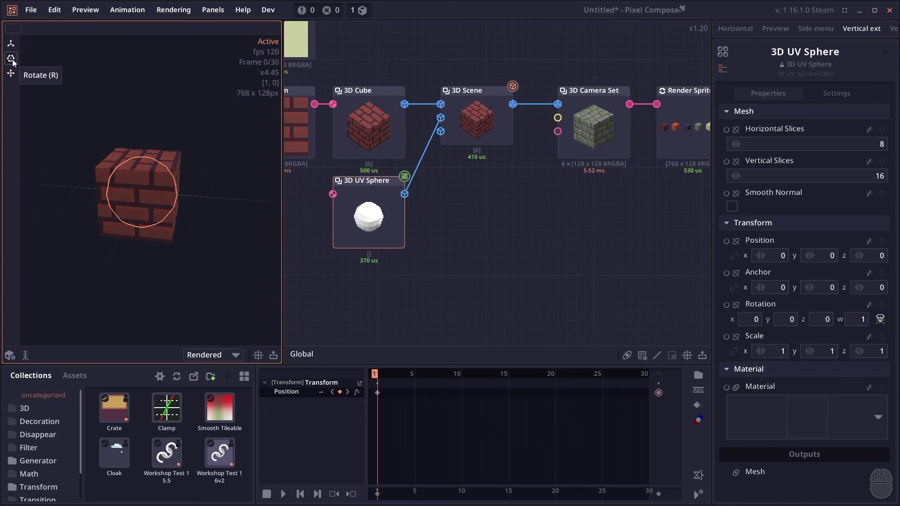
pyautogui.click(384, 134)
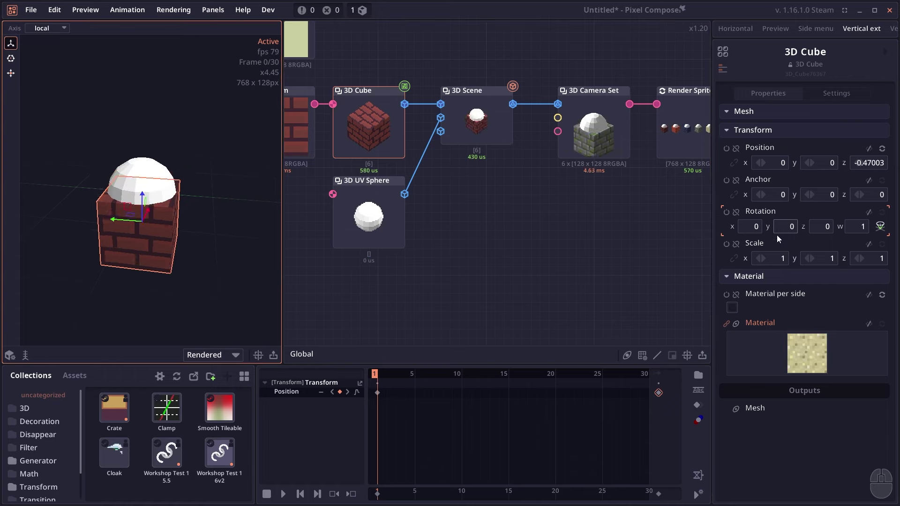
pyautogui.click(524, 115)
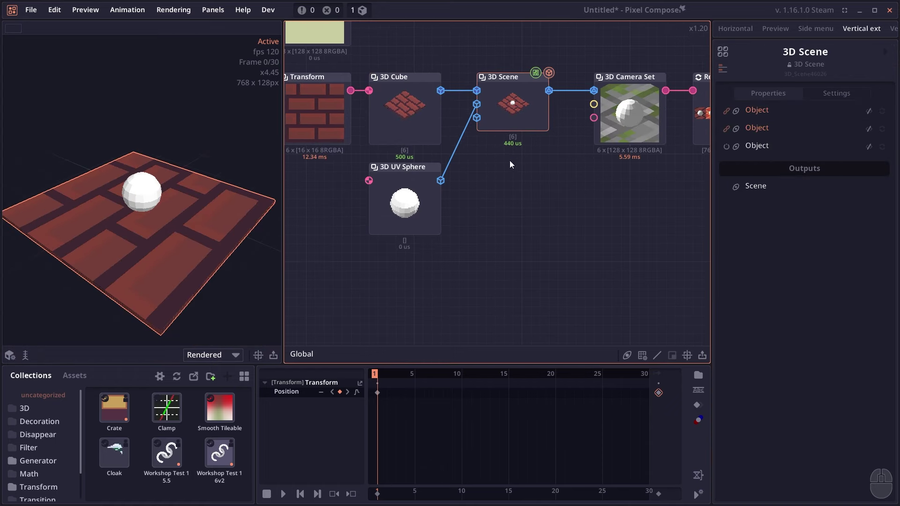
# Preview the 3D Cube, 3D UV Sphere, 3D Scene and 3D Camera Set nodes in turn to compare their outputs
pyautogui.click(414, 116)
pyautogui.click(389, 192)
pyautogui.click(389, 117)
pyautogui.click(386, 190)
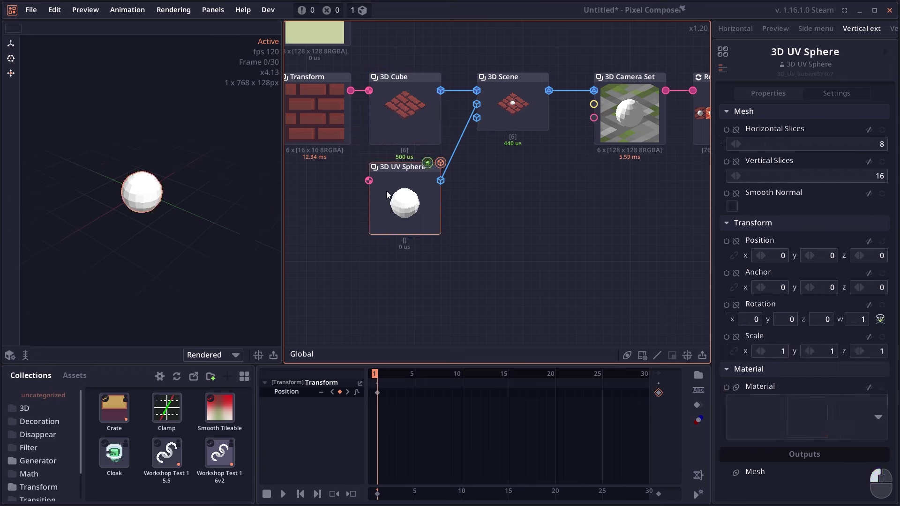
pyautogui.click(510, 98)
pyautogui.click(630, 112)
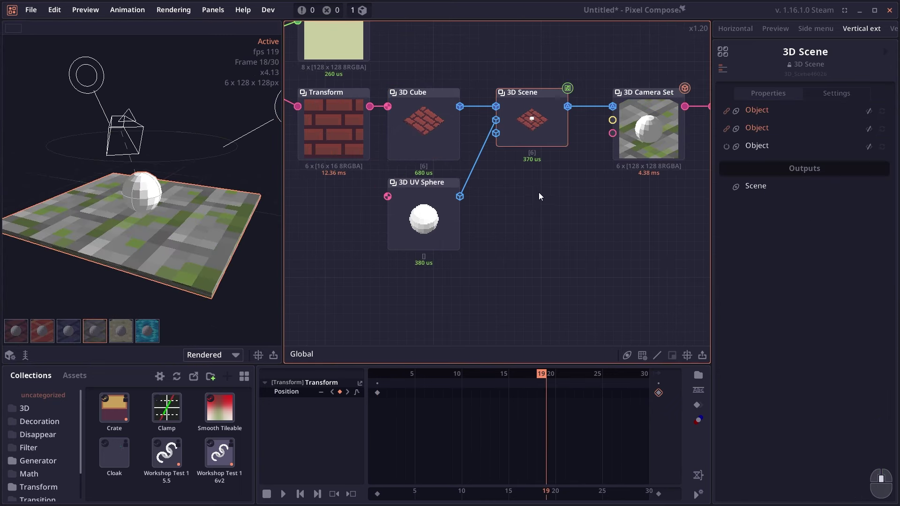
# Replace the 3D Camera Set with a 3D Camera node linking the 3D Scene to Render Spritesheet
pyautogui.moveTo(540, 192); pyautogui.dragTo(457, 200)
pyautogui.moveTo(525, 133); pyautogui.dragTo(518, 127)
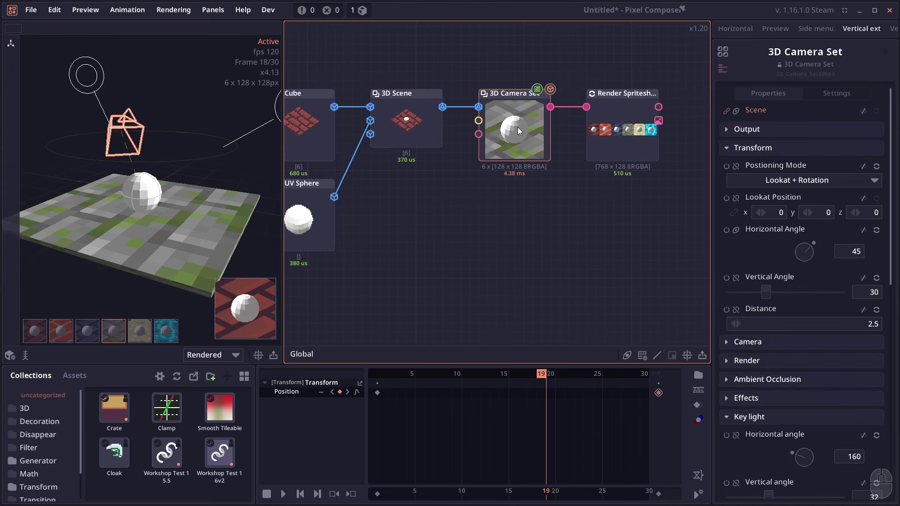
pyautogui.press('Delete')
pyautogui.moveTo(442, 107); pyautogui.dragTo(499, 106)
pyautogui.write('3d c')
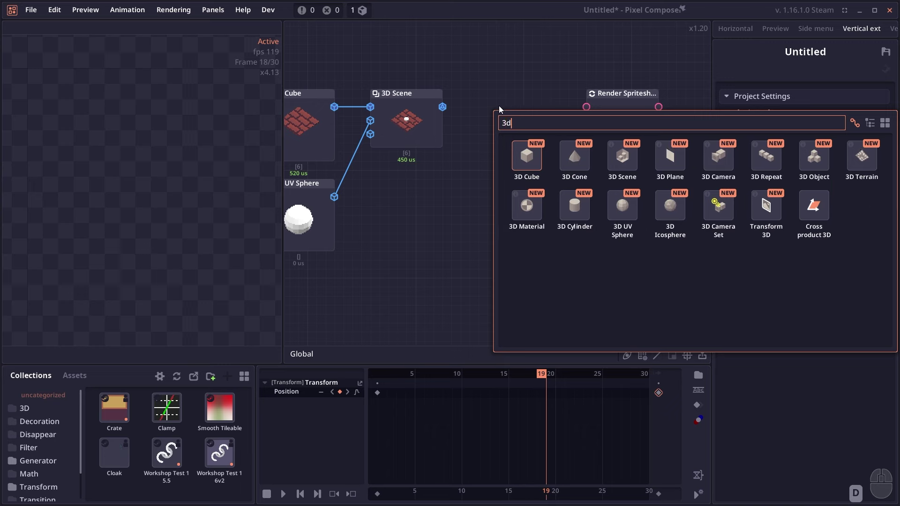
pyautogui.click(671, 154)
pyautogui.moveTo(529, 148); pyautogui.dragTo(519, 131)
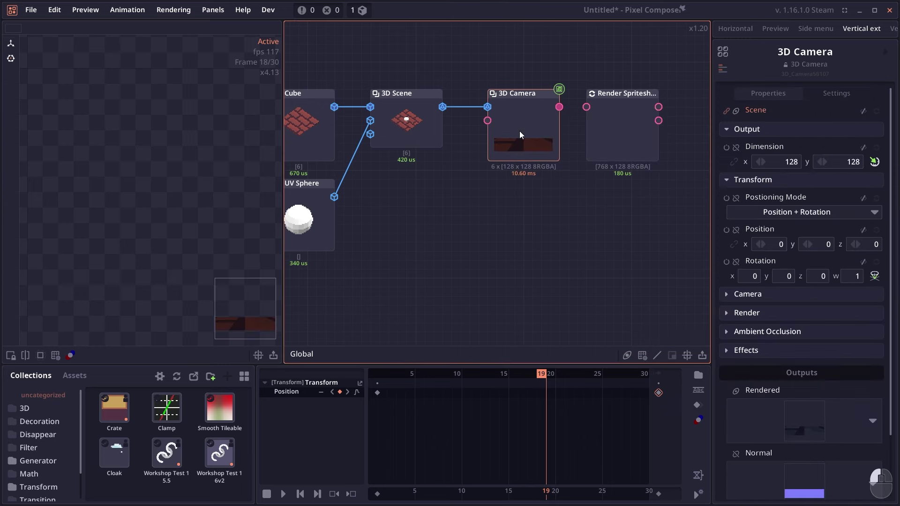
# Add a Directional Light node below the sphere node and connect it to the 3D Scene's third Object input
pyautogui.click(485, 122)
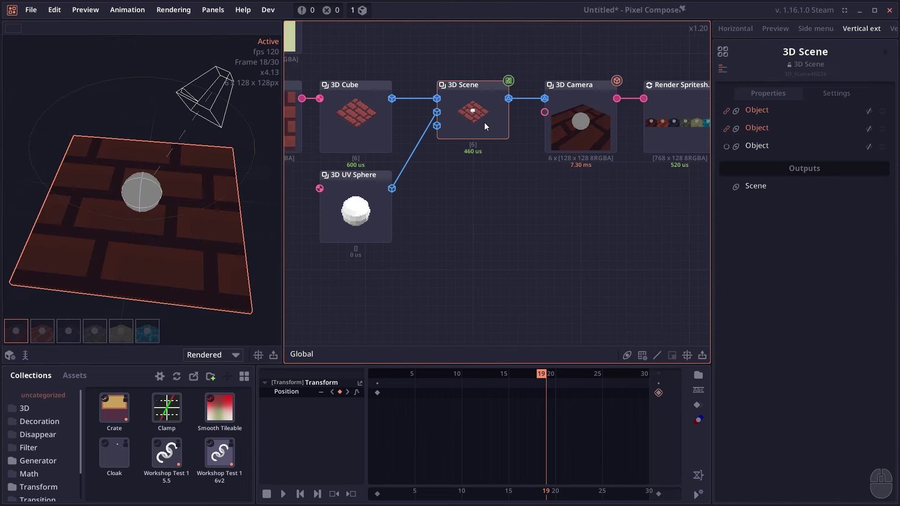
pyautogui.click(575, 113)
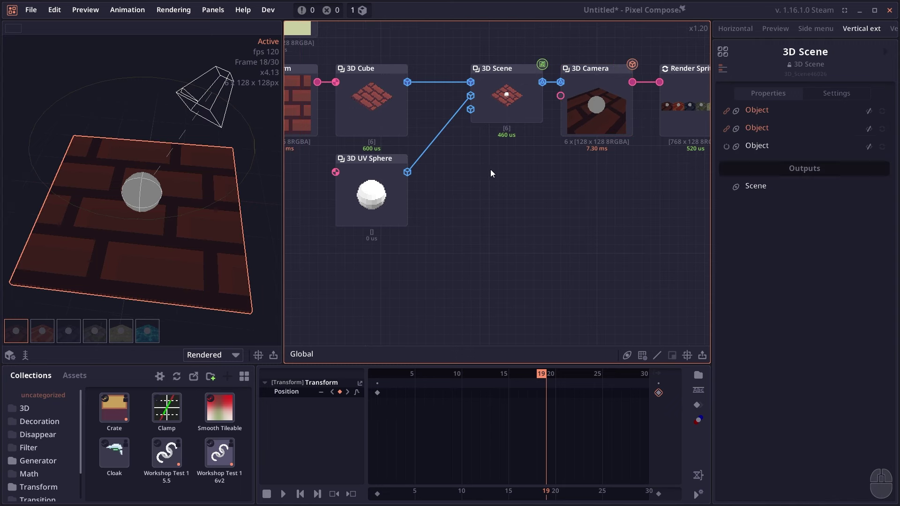
pyautogui.rightClick(475, 168)
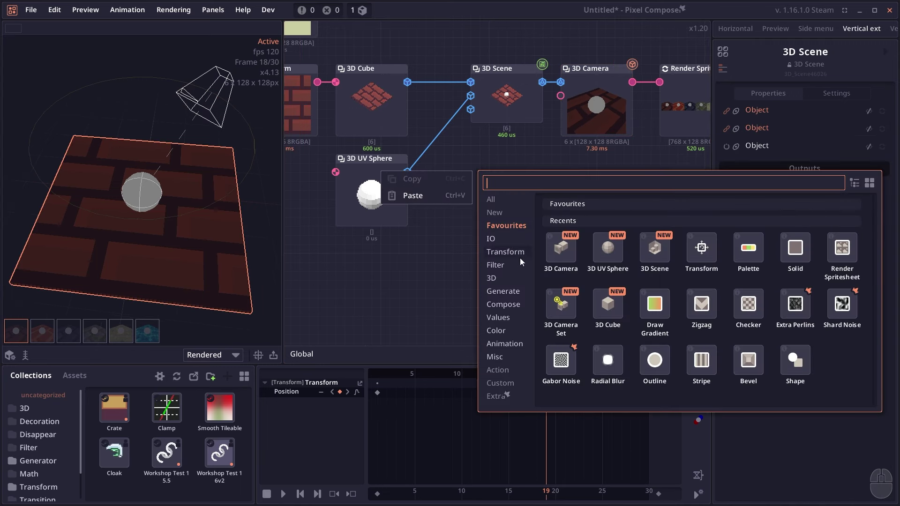
pyautogui.click(494, 282)
pyautogui.scroll(-5, 783, 322)
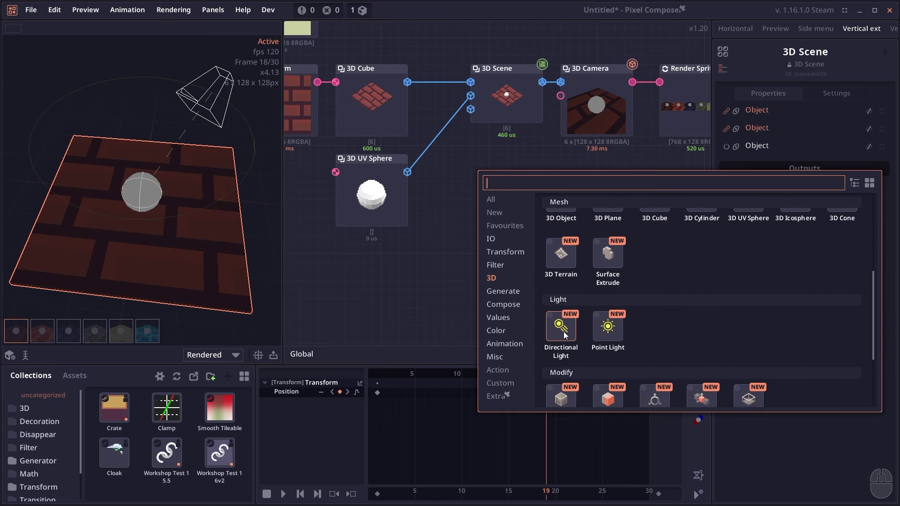
pyautogui.moveTo(539, 181); pyautogui.dragTo(469, 112)
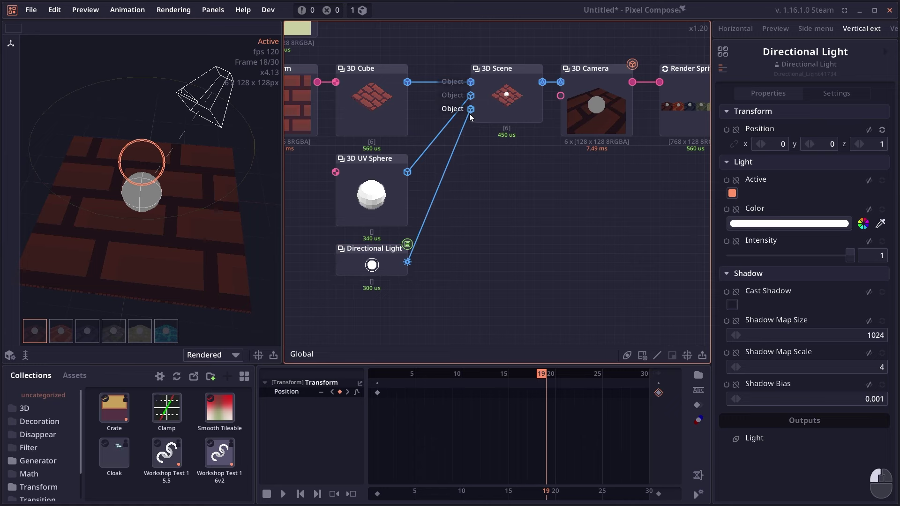
# Move the Directional Light to about X -2.97, Y 0.98, and play the animation to check the lighting
pyautogui.scroll(-4, 112, 146)
pyautogui.scroll(3, 134, 161)
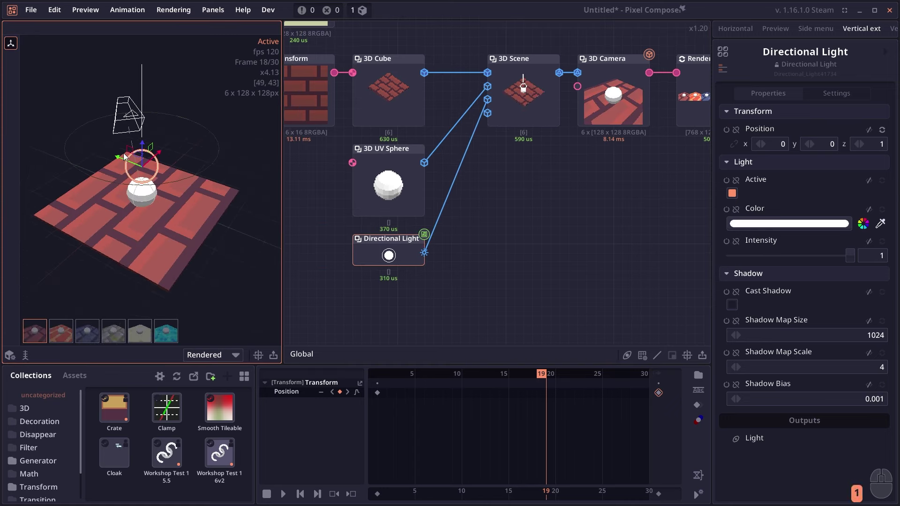
pyautogui.moveTo(133, 151); pyautogui.dragTo(65, 91)
pyautogui.press('space')
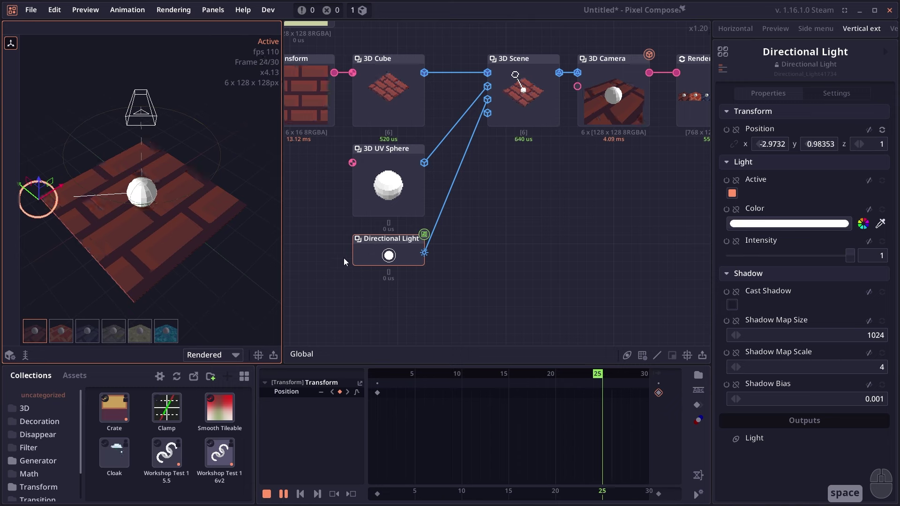
pyautogui.moveTo(344, 258); pyautogui.dragTo(353, 239)
pyautogui.press('space')
# Add a second Directional Light, connect it to the 3D Scene's fourth Object input, reposition it and color it red
pyautogui.rightClick(350, 267)
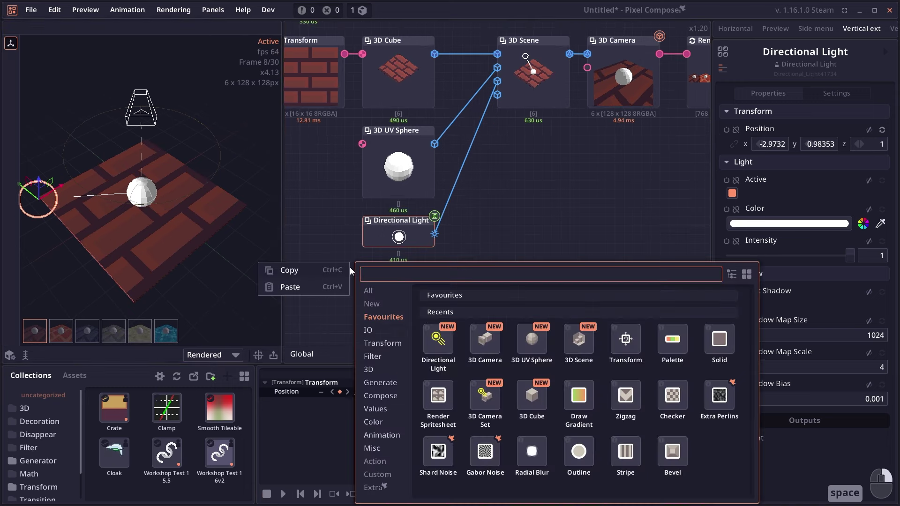
pyautogui.click(436, 341)
pyautogui.moveTo(435, 288); pyautogui.dragTo(497, 93)
pyautogui.moveTo(239, 164); pyautogui.dragTo(150, 265)
pyautogui.press('1')
pyautogui.click(767, 224)
pyautogui.moveTo(468, 206); pyautogui.dragTo(492, 194)
pyautogui.click(623, 329)
# Enable Cast Shadow on the white Directional Light and view the sphere's shadow on the slab
pyautogui.moveTo(213, 240); pyautogui.dragTo(188, 243)
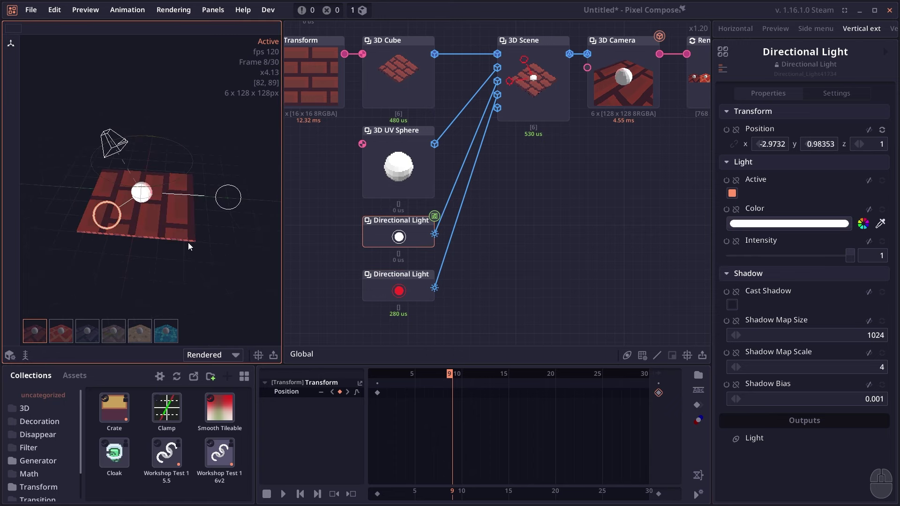
pyautogui.scroll(4, 206, 212)
pyautogui.moveTo(206, 212); pyautogui.dragTo(174, 218)
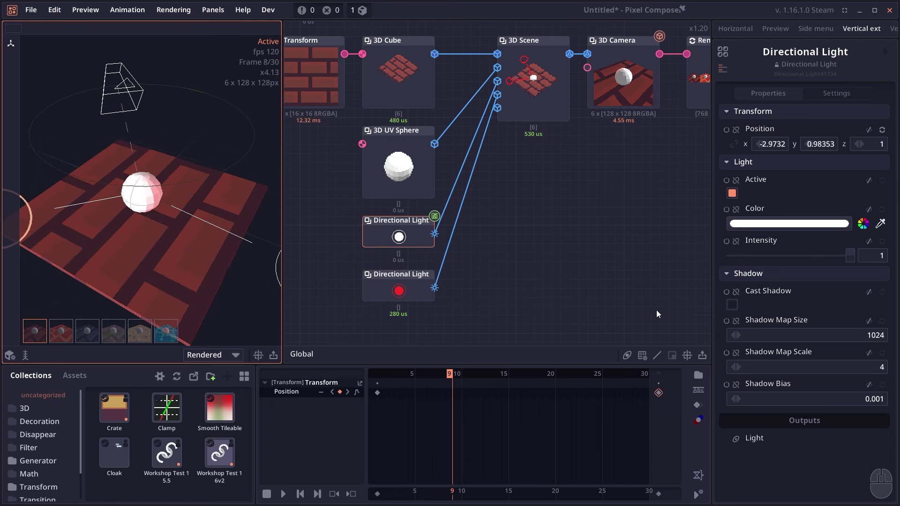
pyautogui.click(735, 305)
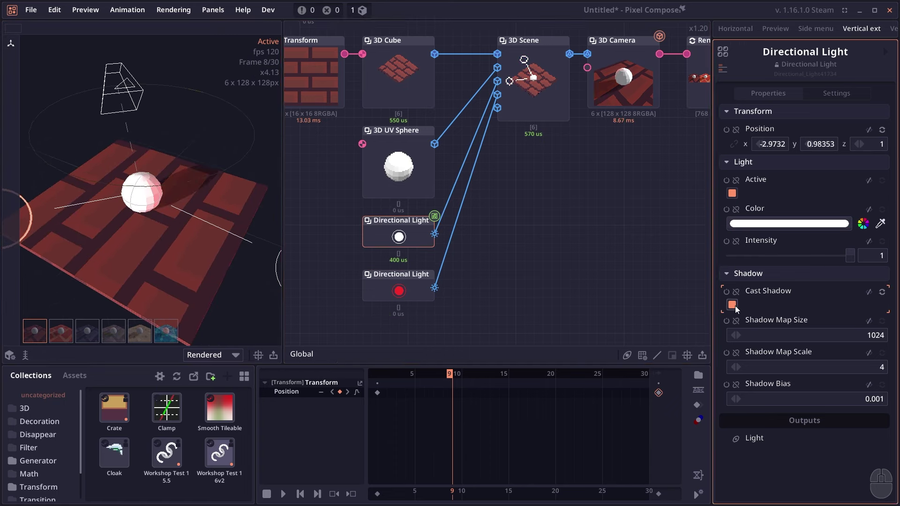
pyautogui.moveTo(178, 229); pyautogui.dragTo(141, 156)
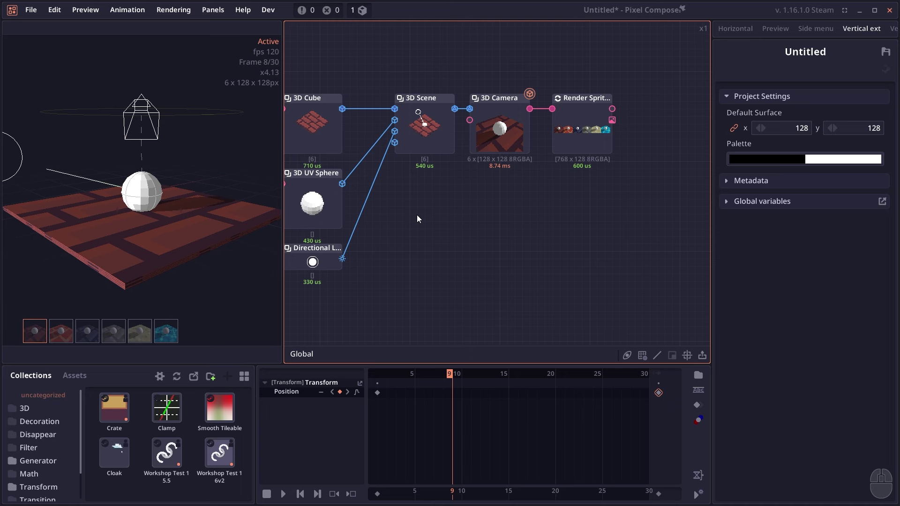
# Spread the scene nodes apart and insert a 3D Repeat node between the 3D UV Sphere and the 3D Scene
pyautogui.moveTo(405, 148); pyautogui.dragTo(510, 148)
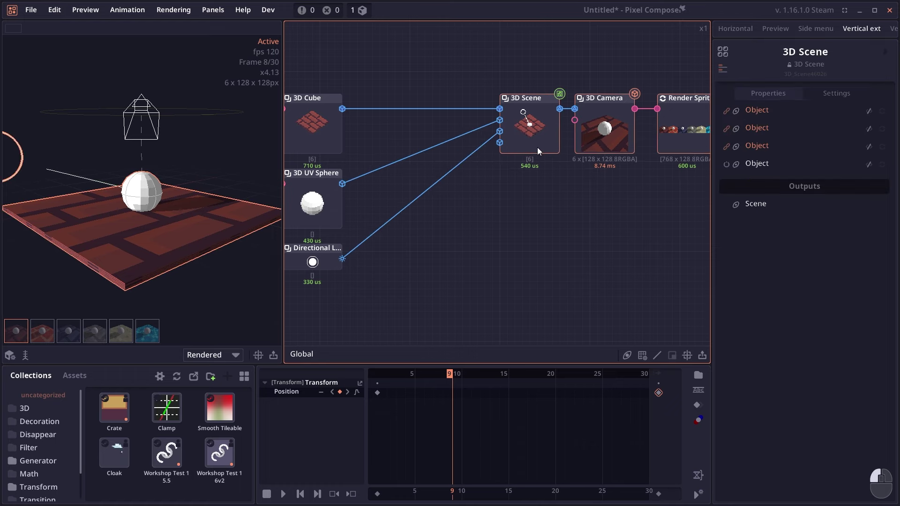
pyautogui.click(511, 209)
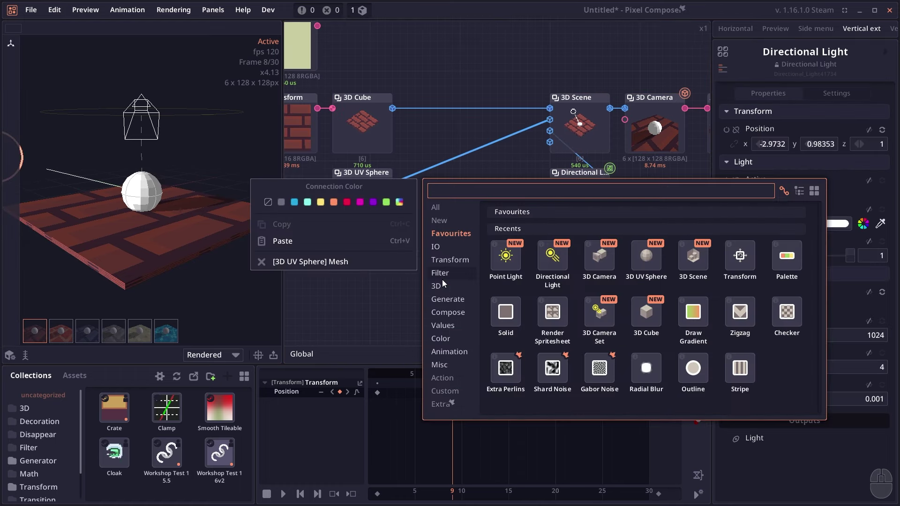
pyautogui.click(441, 285)
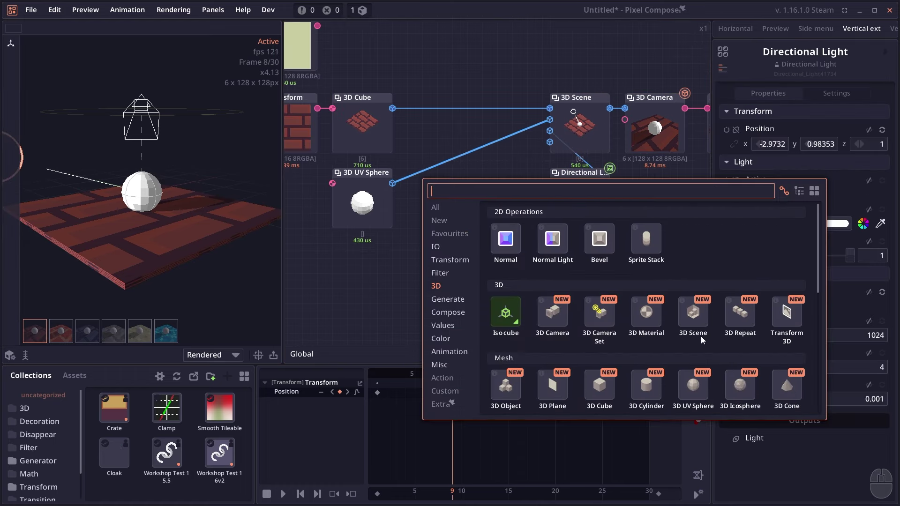
pyautogui.click(736, 315)
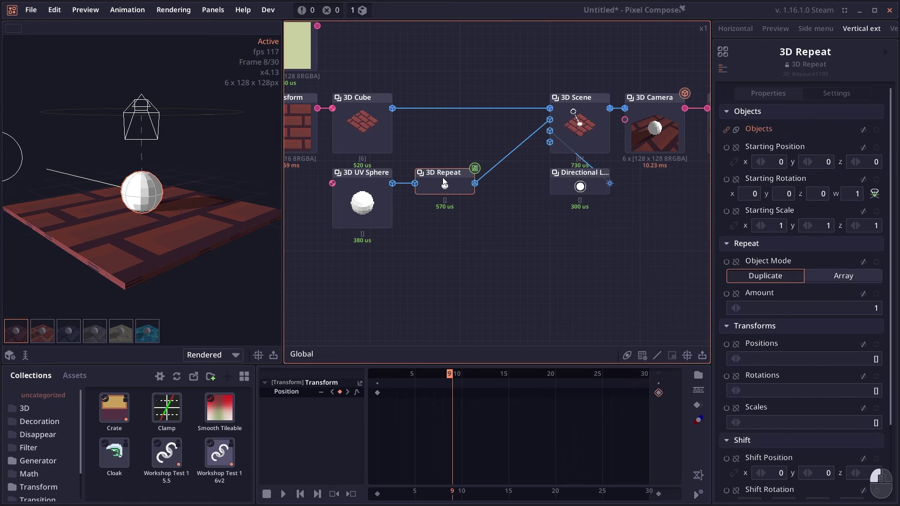
# Preview the 3D Repeat node and set its duplicate Amount to 16
pyautogui.click(458, 189)
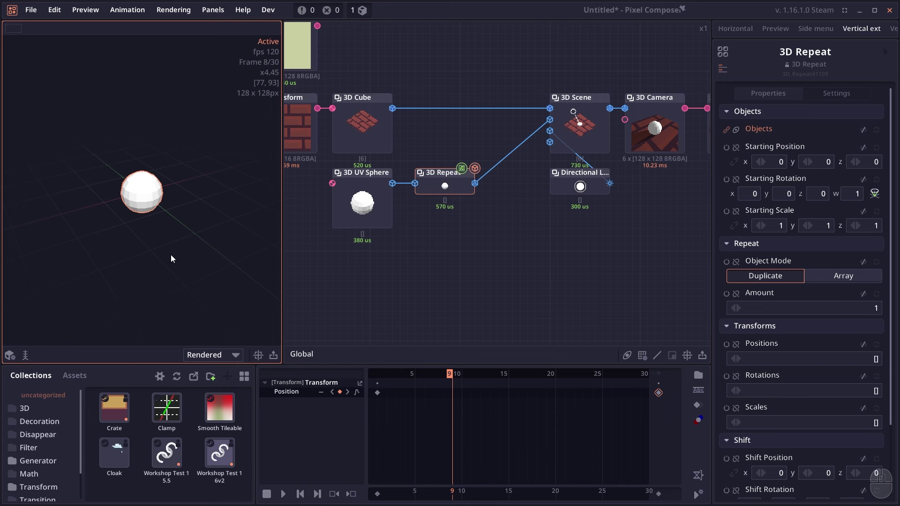
pyautogui.moveTo(491, 251); pyautogui.dragTo(508, 240)
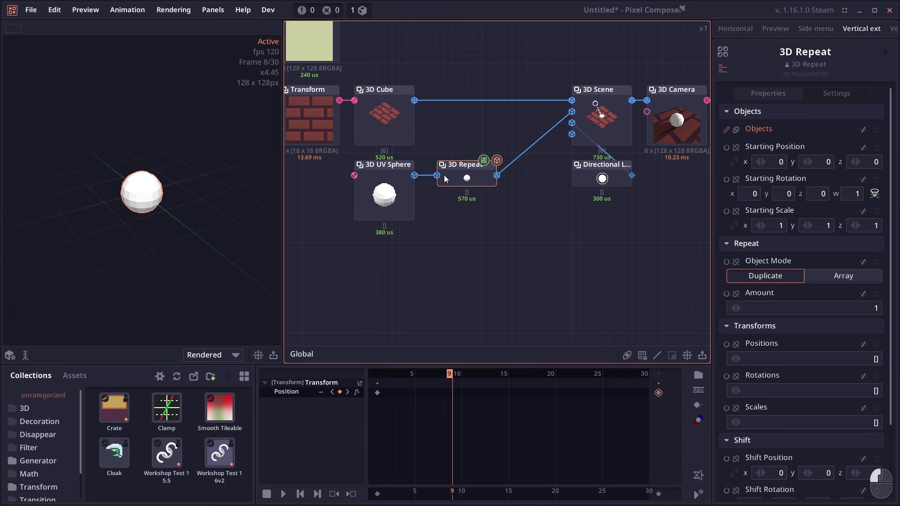
pyautogui.scroll(1, 452, 208)
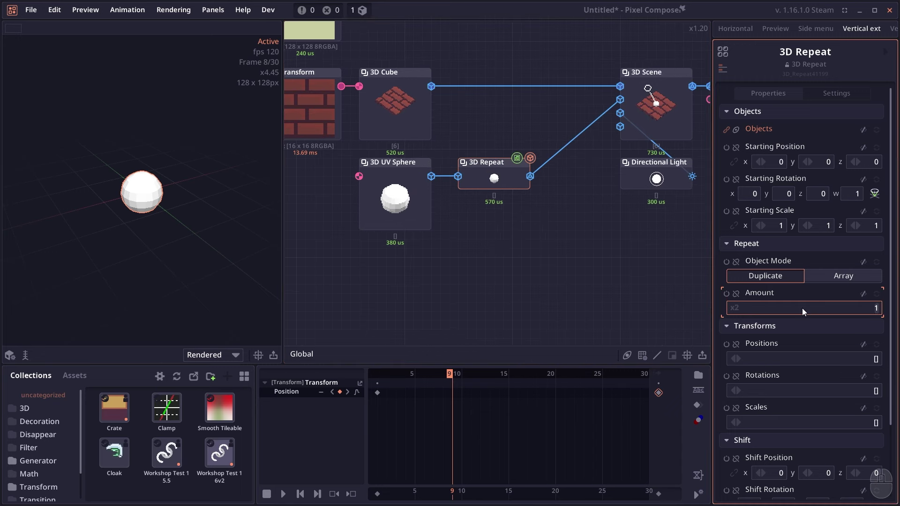
pyautogui.write('6')
pyautogui.moveTo(492, 234); pyautogui.dragTo(533, 225)
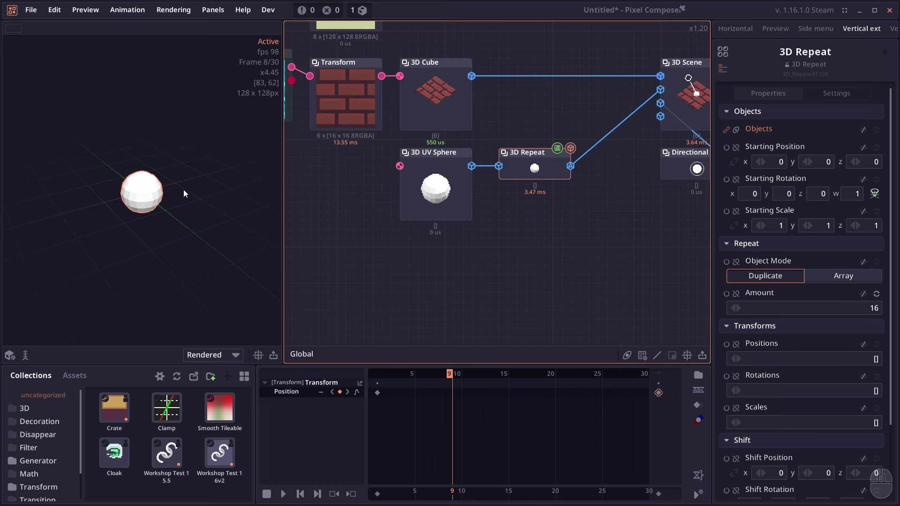
# Try spacing out the repeated spheres along X with Shift Position
pyautogui.scroll(-2, 838, 394)
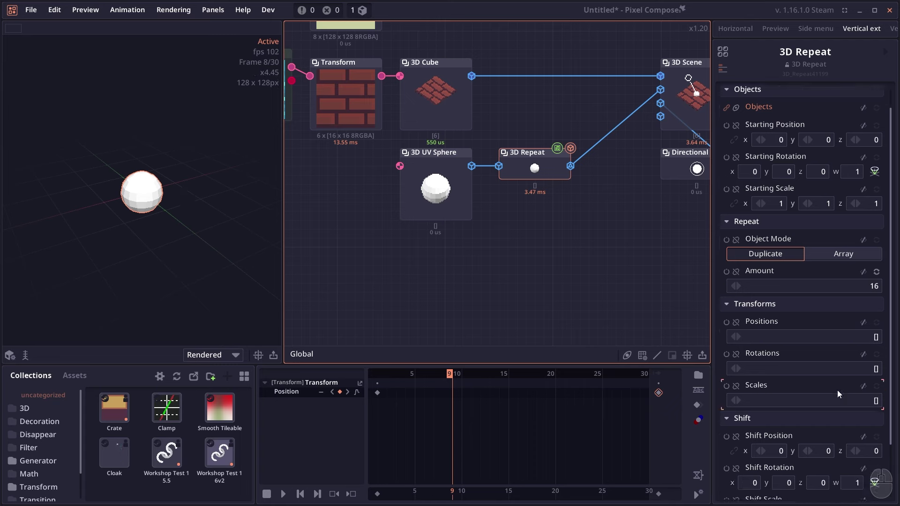
pyautogui.keyDown('alt'); pyautogui.click(776, 412); pyautogui.keyUp('alt')
pyautogui.moveTo(778, 413); pyautogui.dragTo(835, 412)
pyautogui.moveTo(226, 175); pyautogui.dragTo(156, 207)
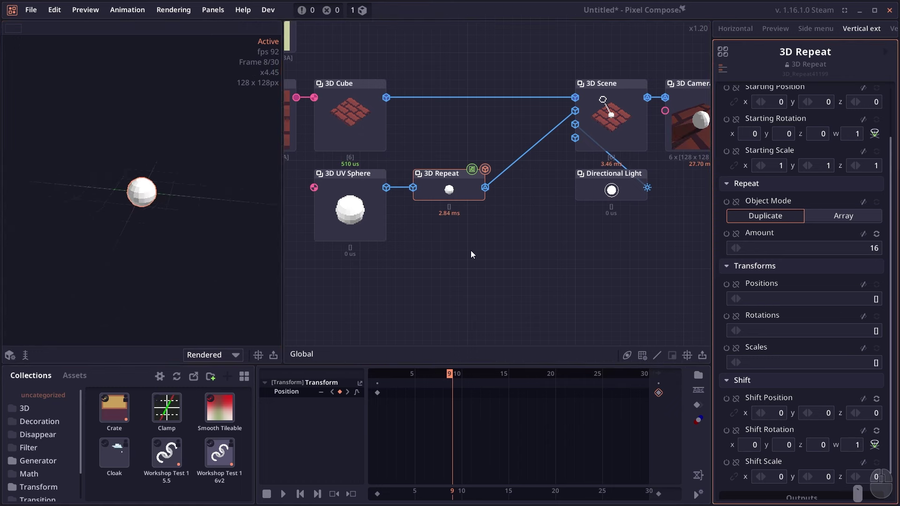
# Move the 3D Repeat node beside the Directional Light, leaving space between it and the 3D UV Sphere
pyautogui.moveTo(470, 251); pyautogui.dragTo(514, 247)
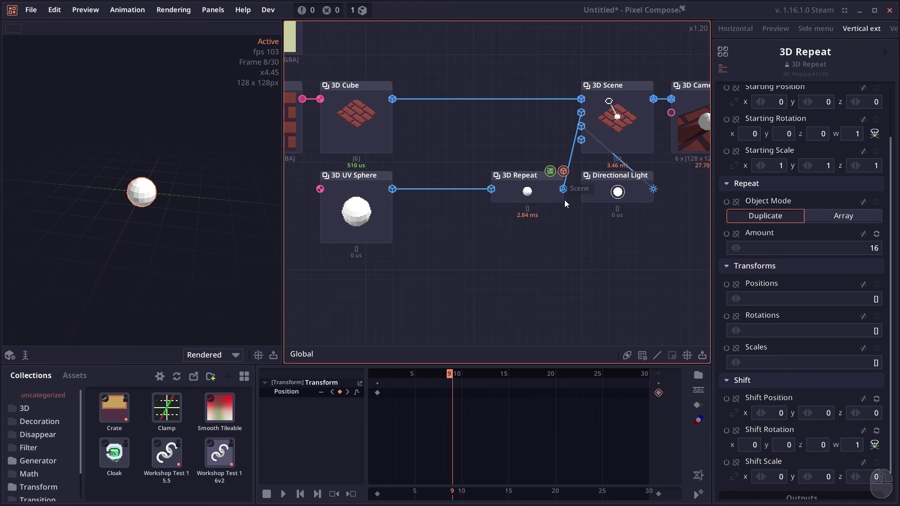
pyautogui.moveTo(476, 227); pyautogui.dragTo(552, 164)
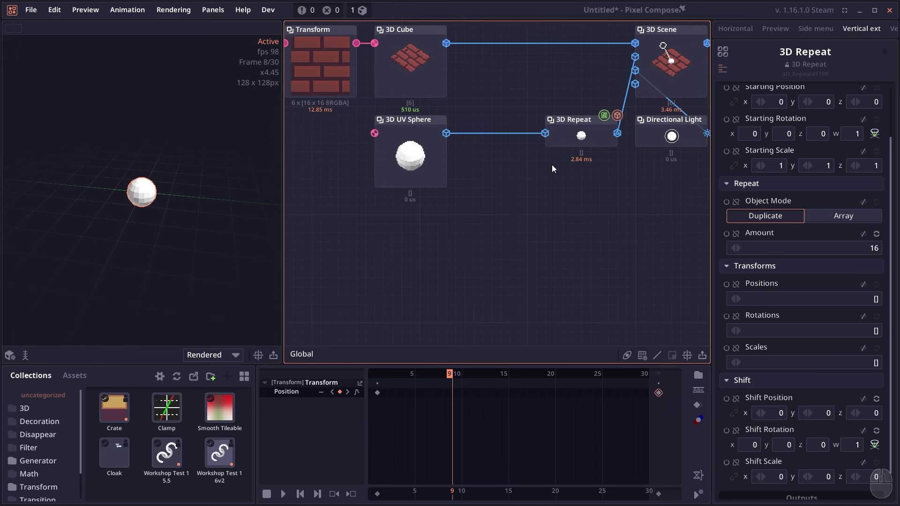